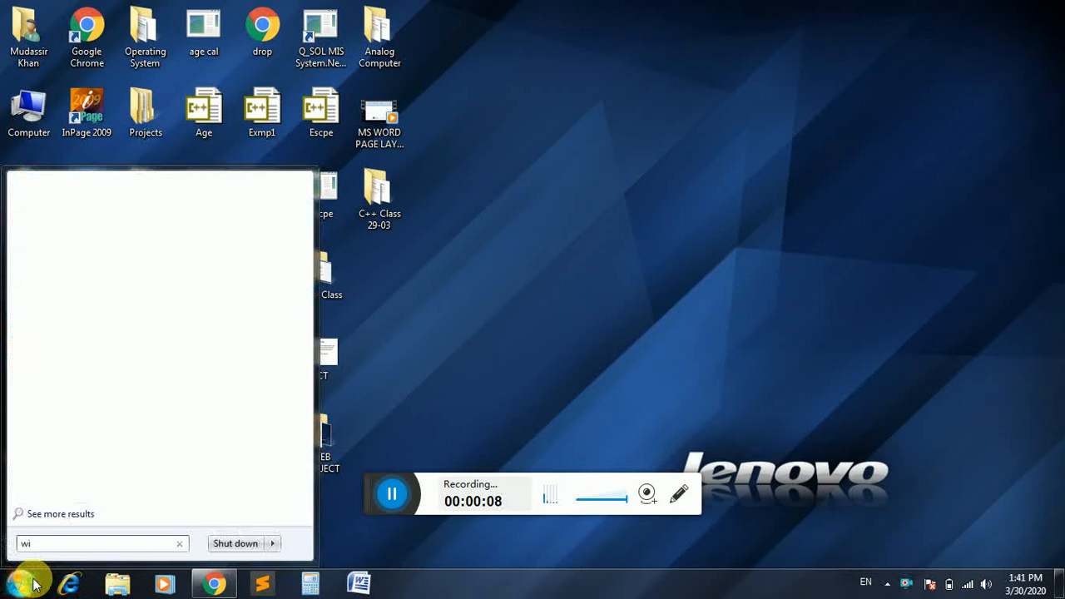
Open Microsoft Word and place the cursor in the blank document.
{"action": "key", "text": "Return"}
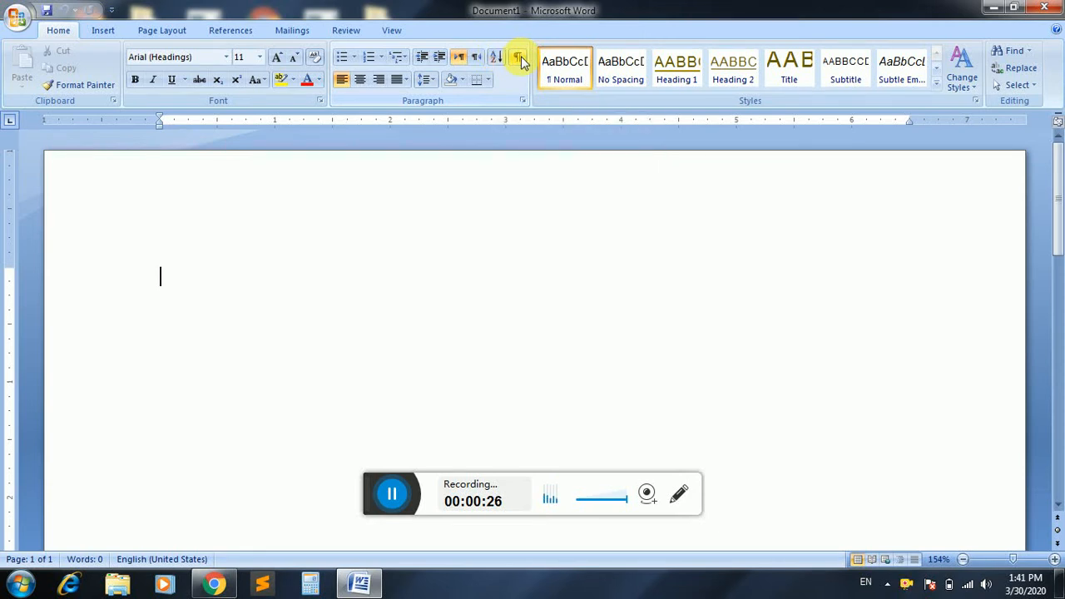
{"action": "left_click", "coordinate": [480, 240]}
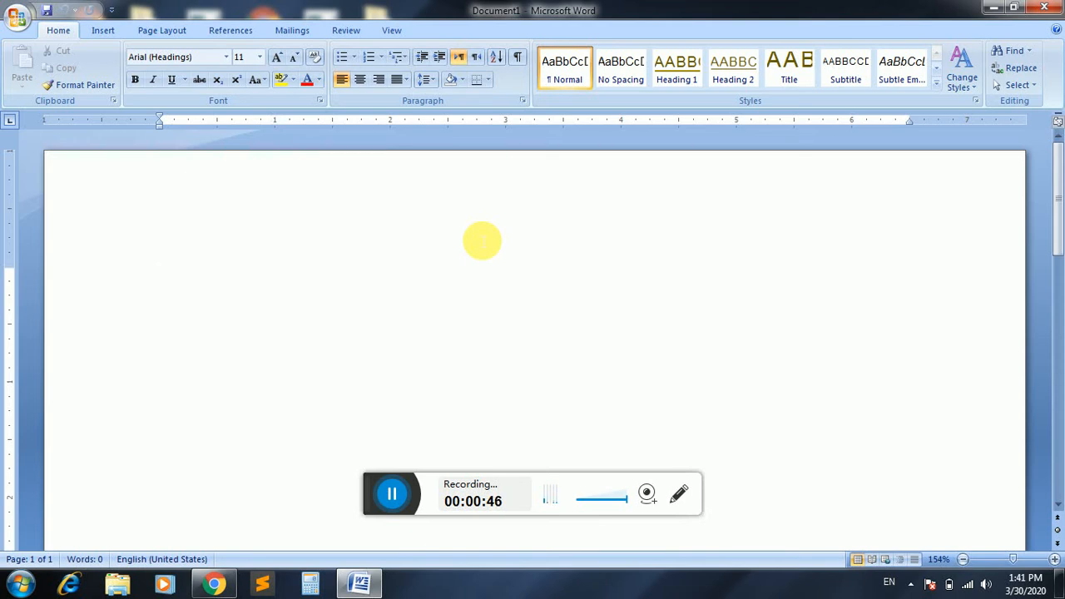
Write the letter's address block: "To", a blank line, and the indented lines "The chairman" and "BISE Saidu Sharif Swat".
{"action": "type", "text": "To"}
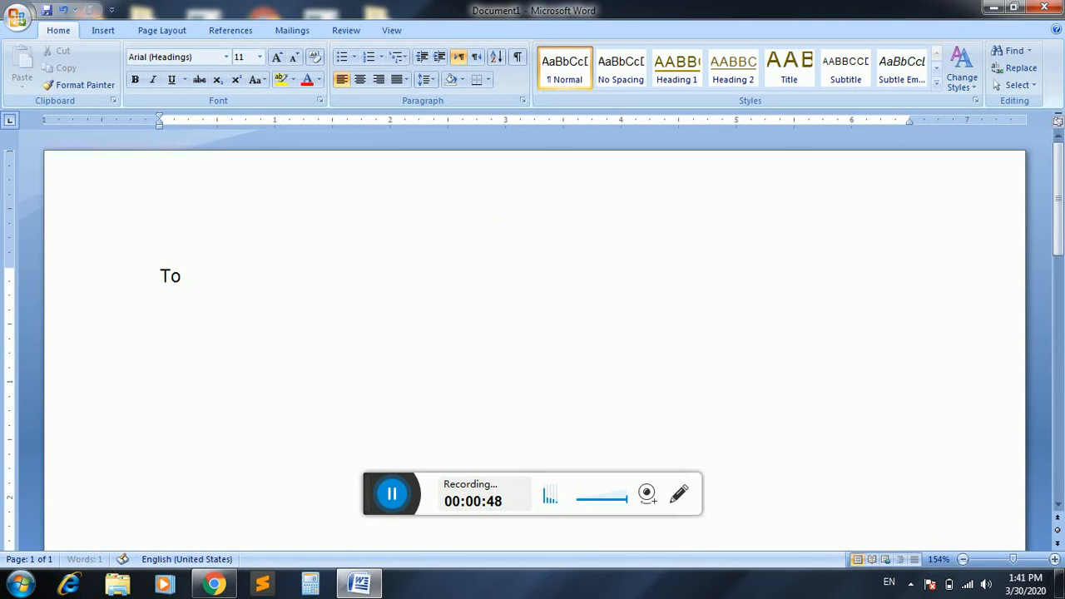
{"action": "key", "text": "Return"}
{"action": "key", "text": "Return"}
{"action": "key", "text": "Tab"}
{"action": "type", "text": "The chai"}
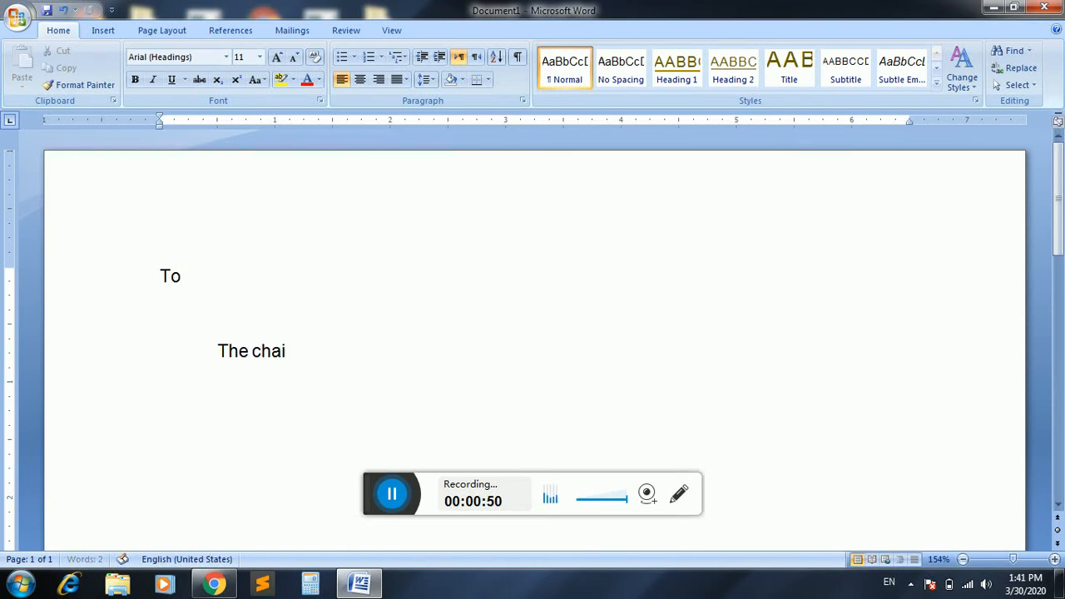
{"action": "type", "text": "rman"}
{"action": "key", "text": "Return"}
{"action": "type", "text": "BISE"}
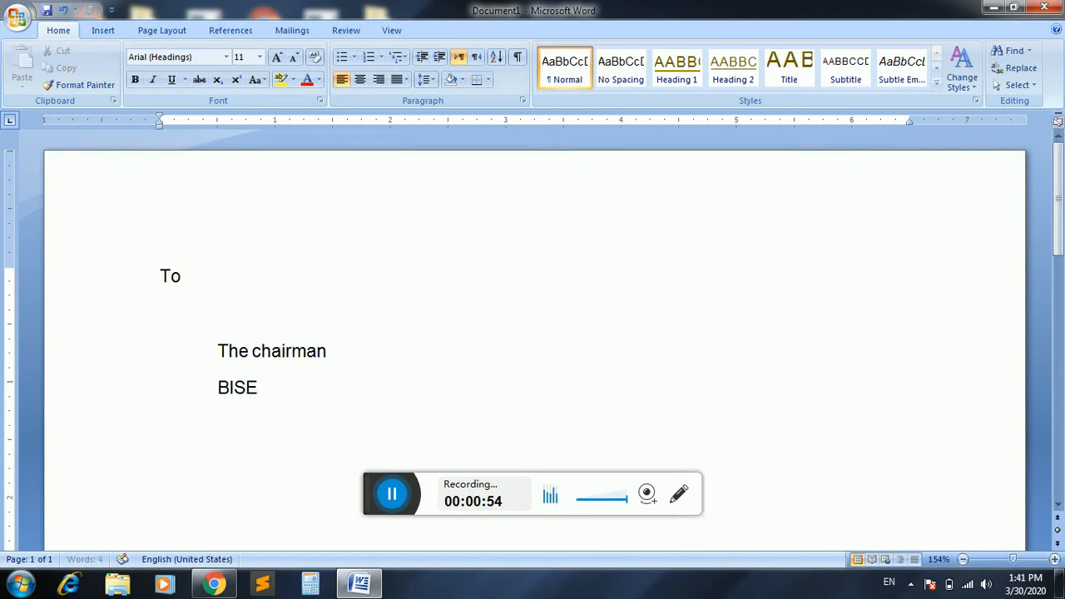
{"action": "type", "text": " Saidu Sharif Swat"}
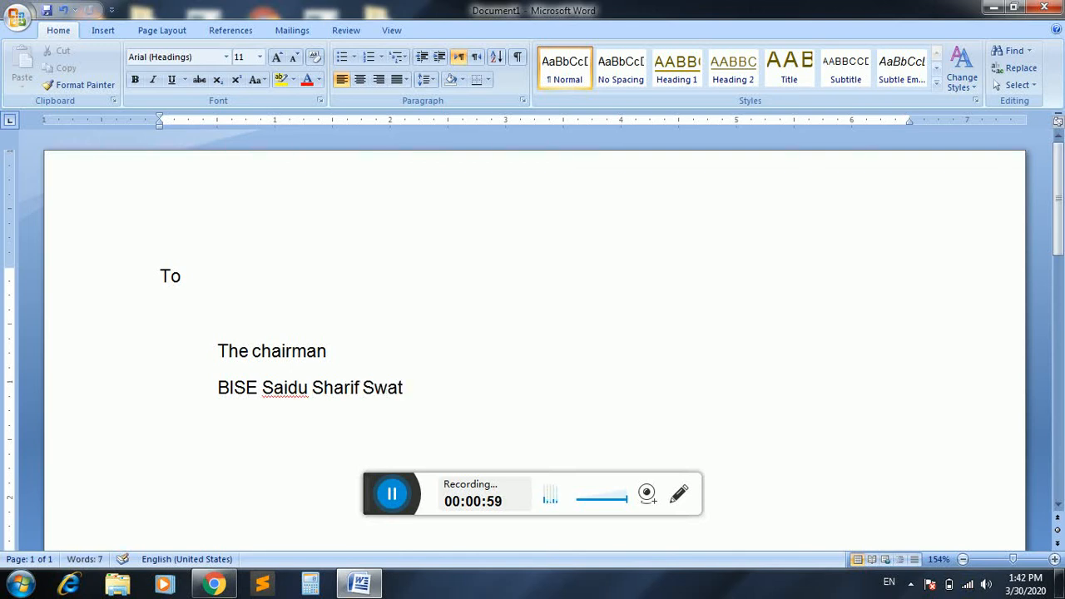
Add the line "Subject:" below the address block, followed after a tab by "Application for Roll Number Slip".
{"action": "key", "text": "Return"}
{"action": "type", "text": "Subject:"}
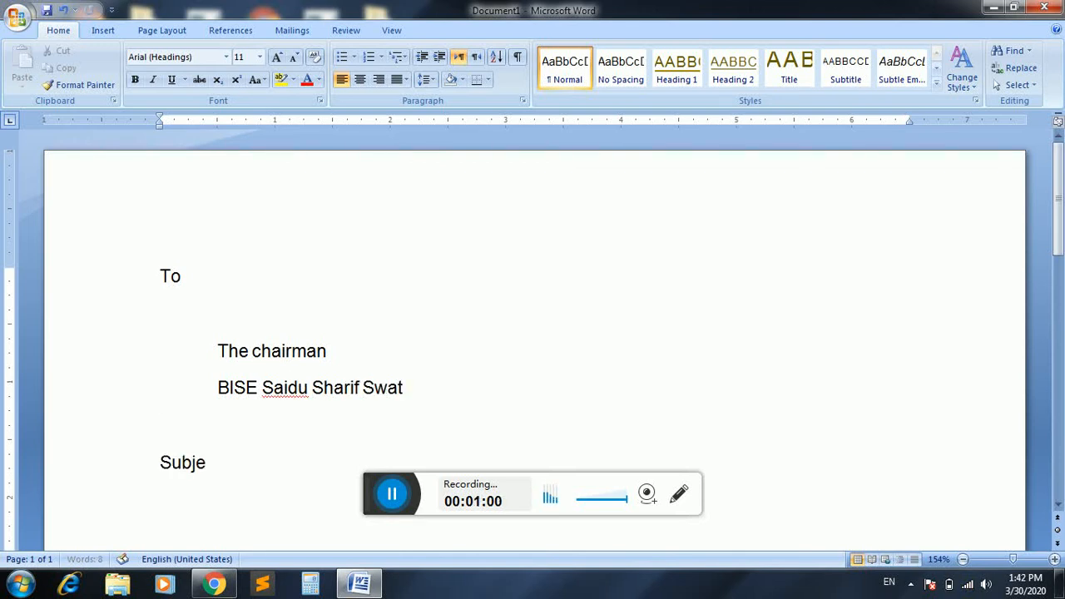
{"action": "key", "text": "Tab"}
{"action": "type", "text": "Appliuca"}
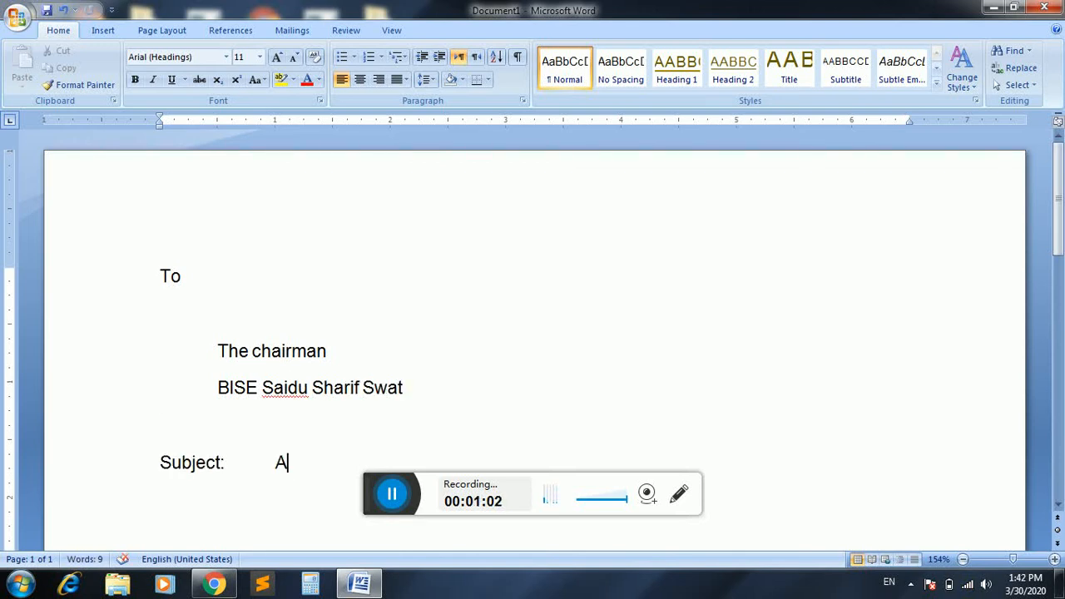
{"action": "key", "text": "BackSpace"}
{"action": "key", "text": "BackSpace"}
{"action": "key", "text": "BackSpace"}
{"action": "type", "text": "ca"}
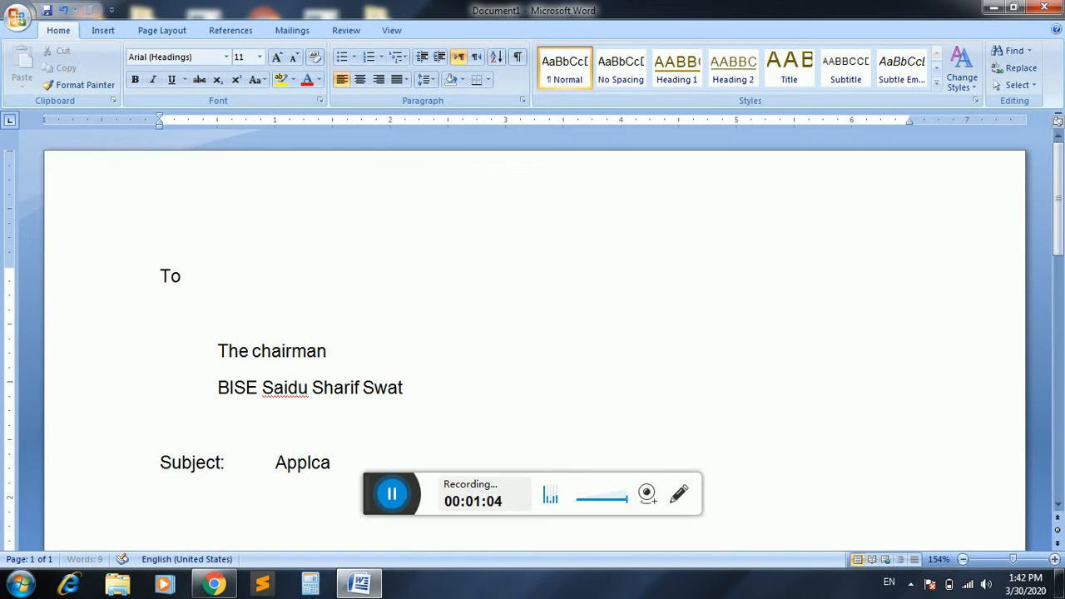
{"action": "key", "text": "BackSpace"}
{"action": "key", "text": "BackSpace"}
{"action": "key", "text": "BackSpace"}
{"action": "type", "text": "icatin for"}
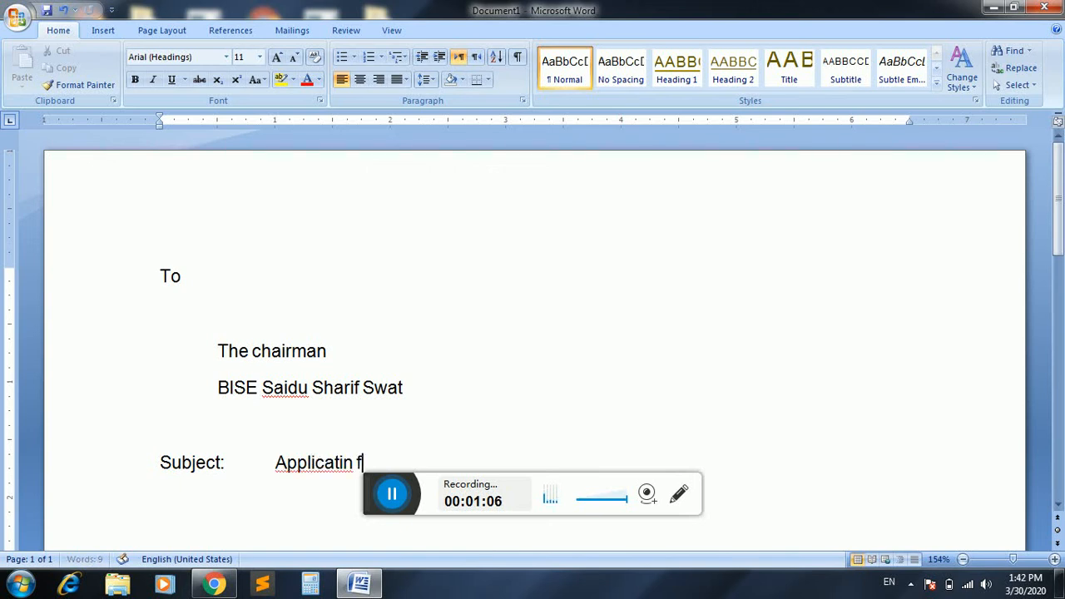
{"action": "key", "text": "BackSpace"}
{"action": "key", "text": "BackSpace"}
{"action": "key", "text": "BackSpace"}
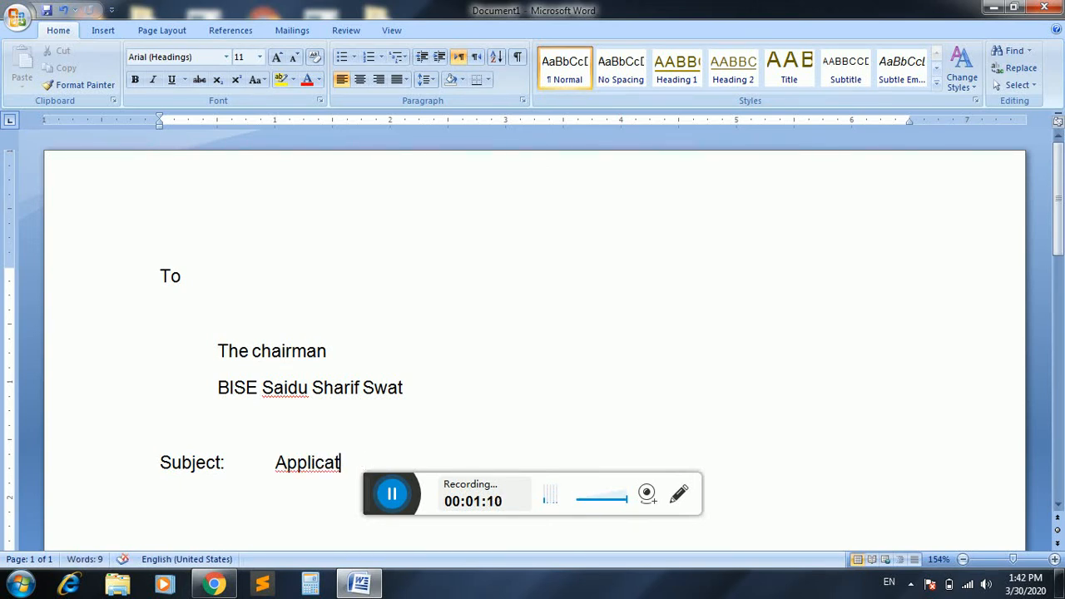
{"action": "type", "text": "ion for"}
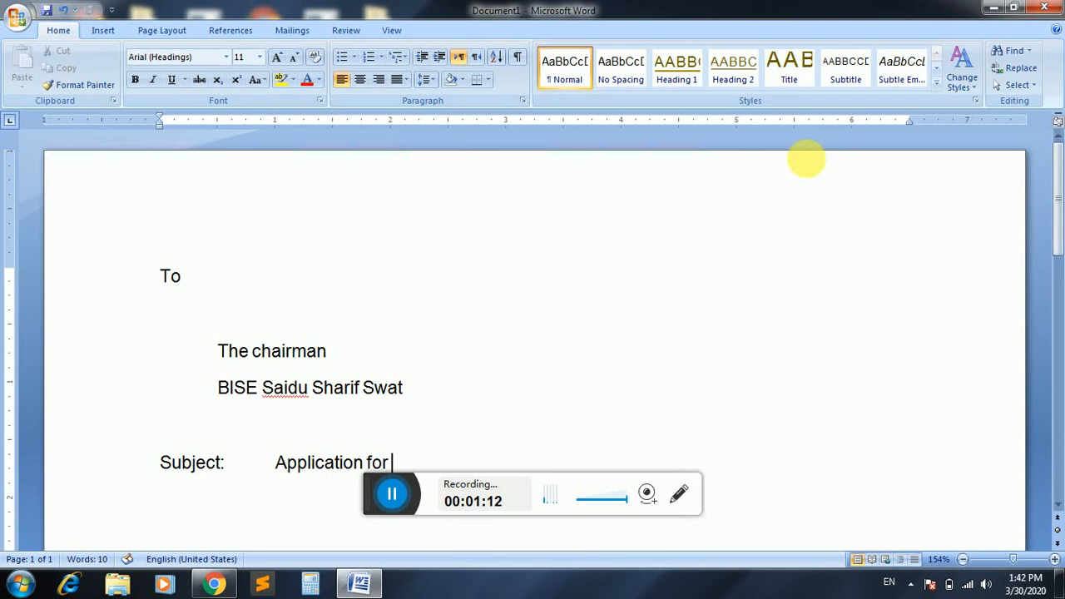
{"action": "left_click_drag", "start_coordinate": [1058, 178], "coordinate": [1062, 223]}
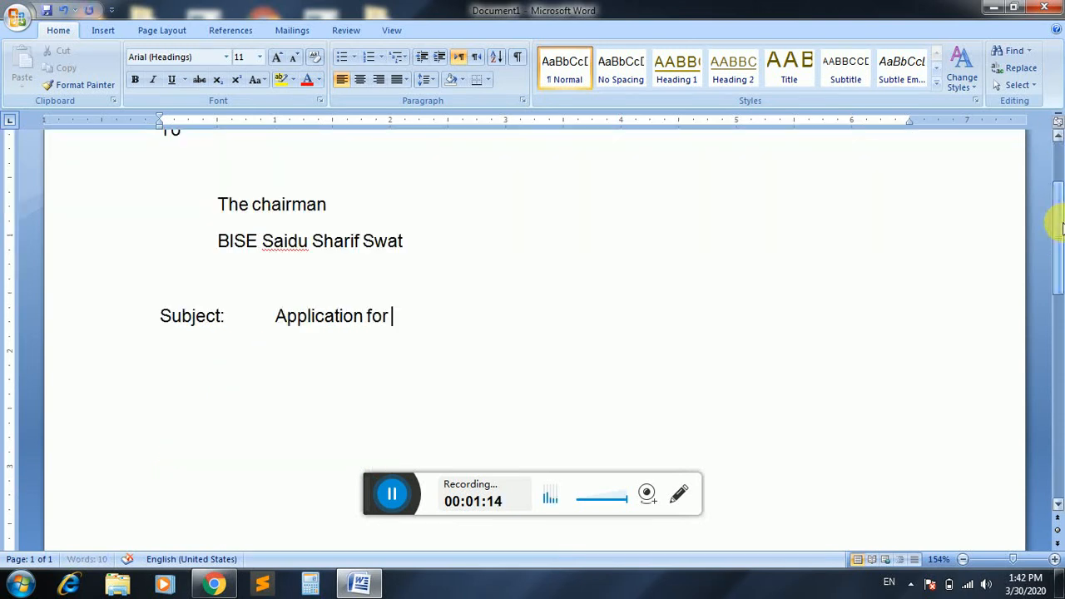
{"action": "type", "text": "Roll Number"}
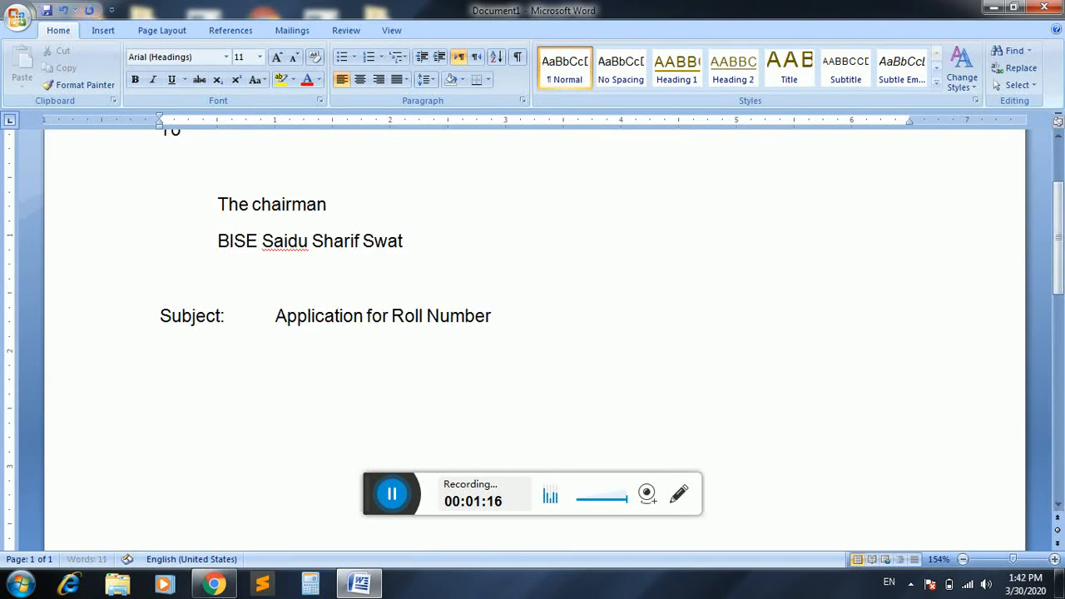
{"action": "type", "text": " Sloi"}
{"action": "key", "text": "BackSpace"}
{"action": "key", "text": "BackSpace"}
{"action": "type", "text": "ip"}
Leave a blank line below the subject and write the salutation "Respected Sir!".
{"action": "key", "text": "Return"}
{"action": "key", "text": "Return"}
{"action": "type", "text": "respedted Si"}
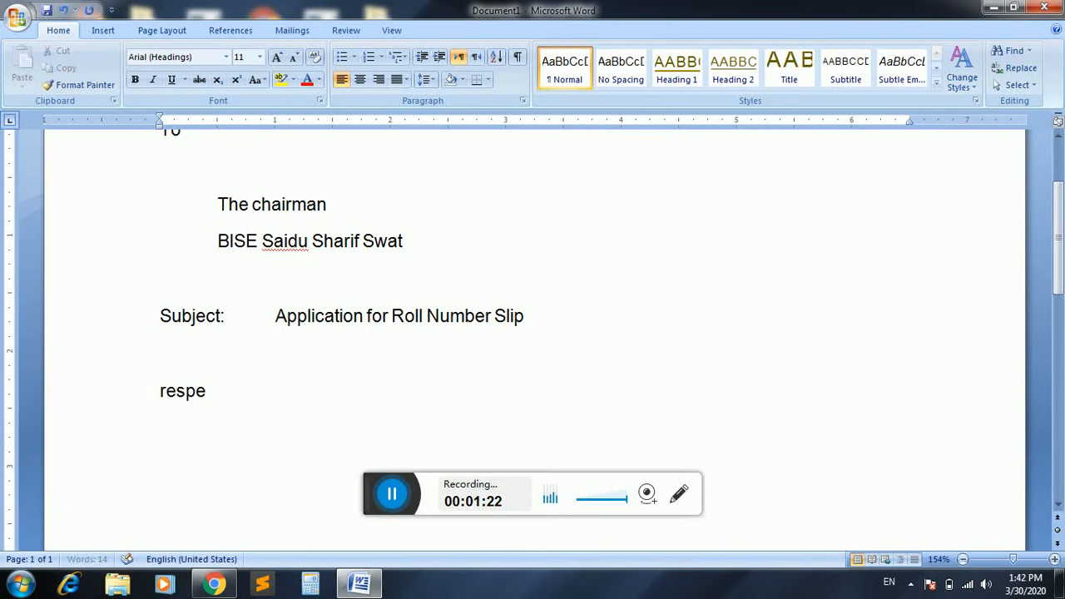
{"action": "key", "text": "BackSpace"}
{"action": "key", "text": "BackSpace"}
{"action": "key", "text": "BackSpace"}
{"action": "key", "text": "BackSpace"}
{"action": "key", "text": "BackSpace"}
{"action": "key", "text": "BackSpace"}
{"action": "key", "text": "BackSpace"}
{"action": "key", "text": "BackSpace"}
{"action": "key", "text": "BackSpace"}
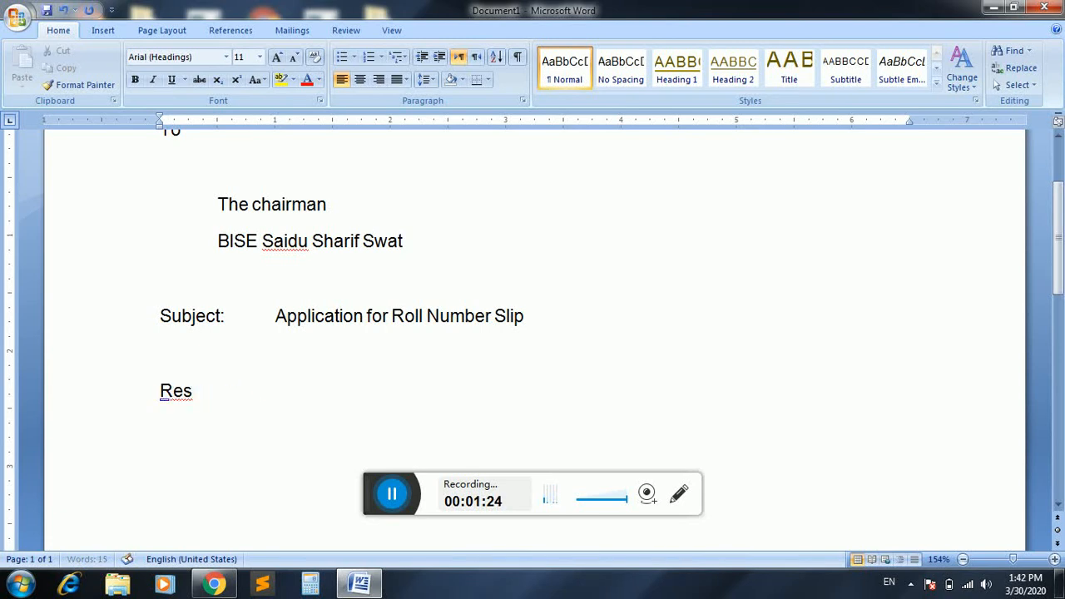
{"action": "type", "text": "pected Sir!"}
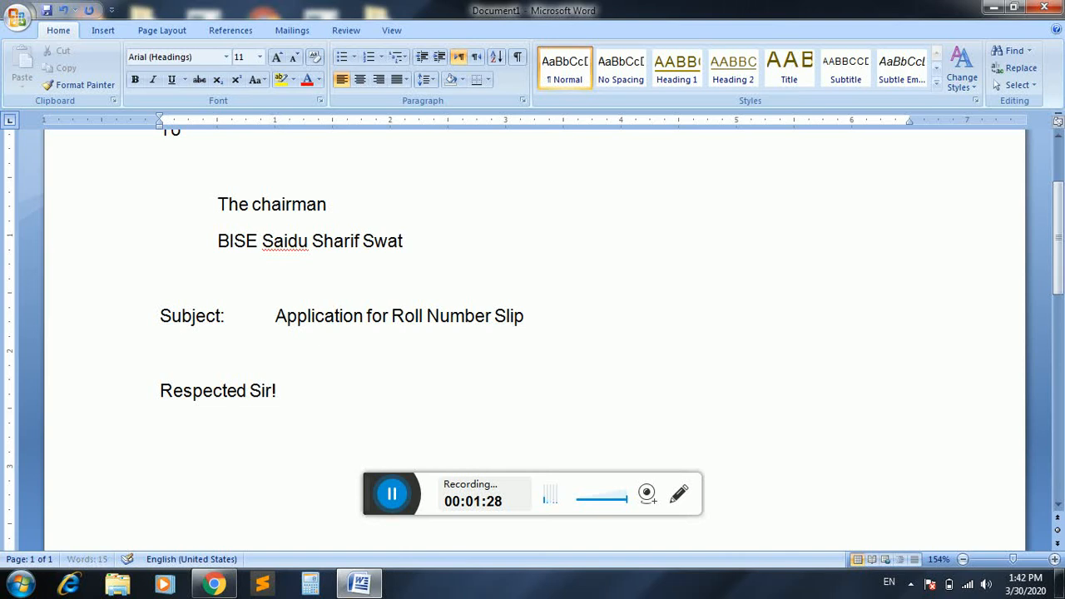
Start the letter's body below the salutation with the indented text "It is stated that I am a student of class 9th".
{"action": "key", "text": "Return"}
{"action": "key", "text": "Tab"}
{"action": "type", "text": "It is stated that"}
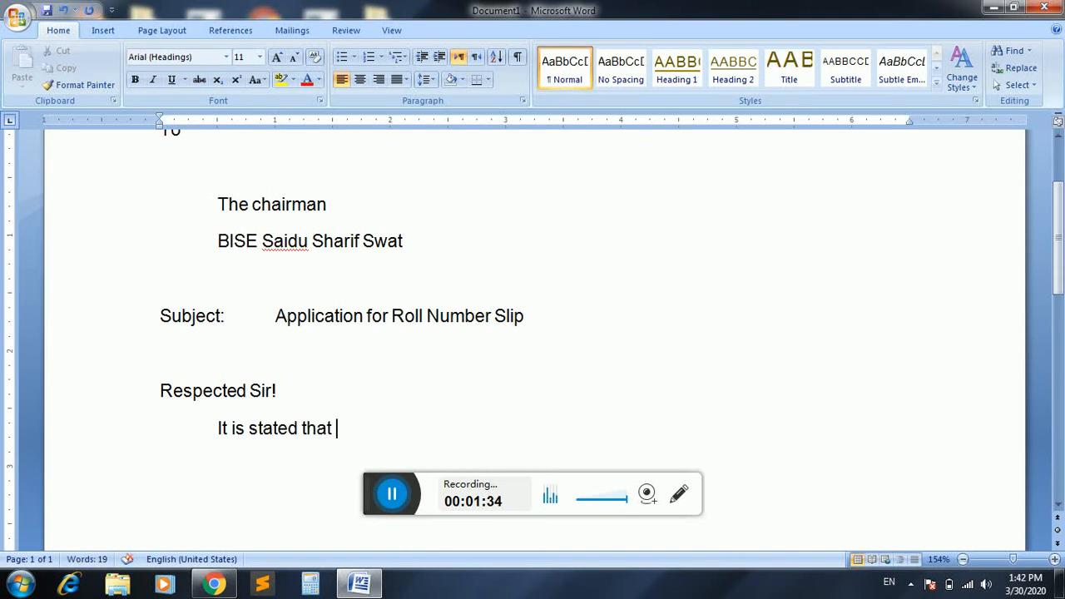
{"action": "type", "text": " I am a studen"}
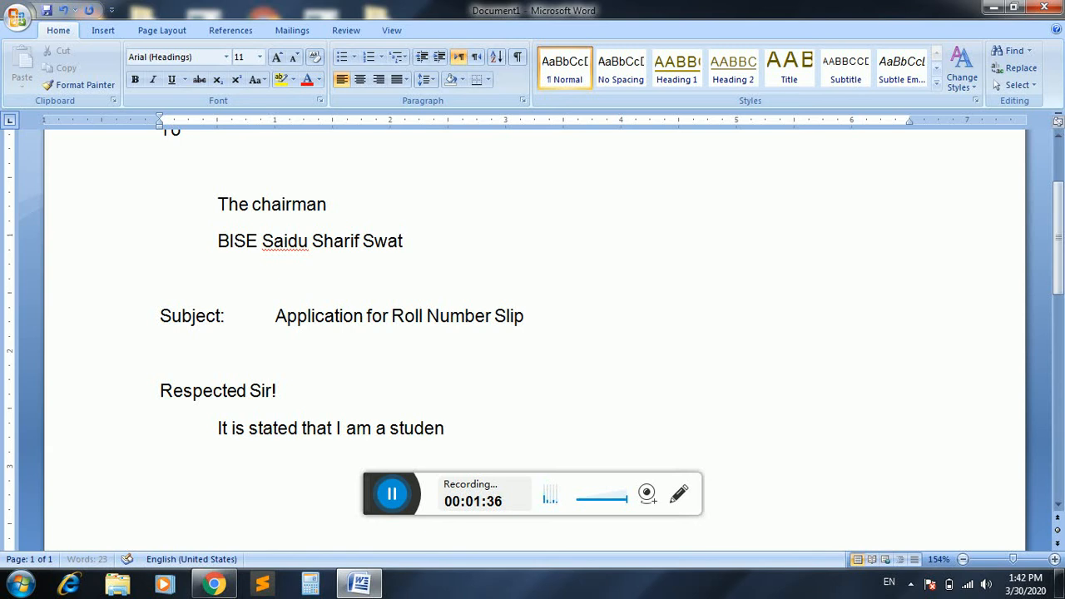
{"action": "type", "text": "t of class 9t"}
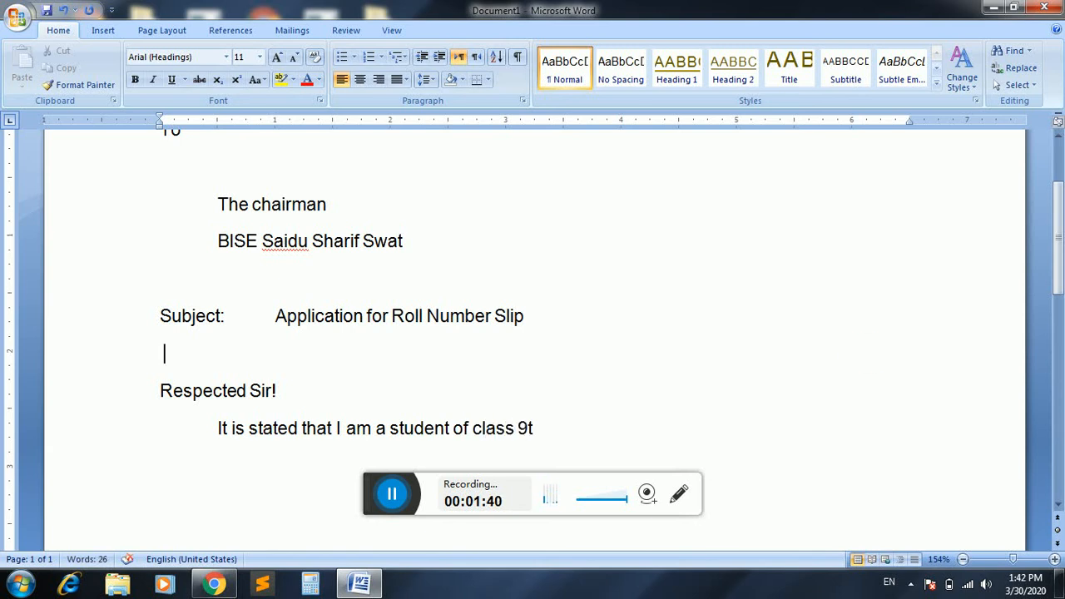
{"action": "type", "text": "h"}
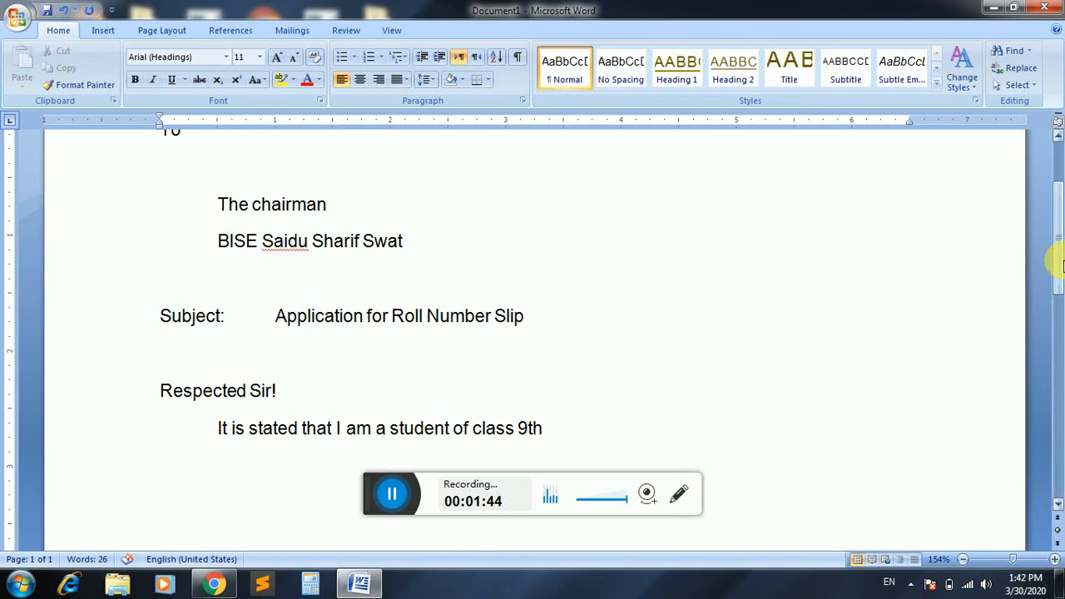
Show the formatting marks to examine the letter's tabs, spaces and paragraph ends, and hide them again.
{"action": "mouse_move", "coordinate": [1054, 261]}
{"action": "left_mouse_down"}
{"action": "mouse_move", "coordinate": [1054, 297]}
{"action": "mouse_move", "coordinate": [1059, 241]}
{"action": "left_mouse_up"}
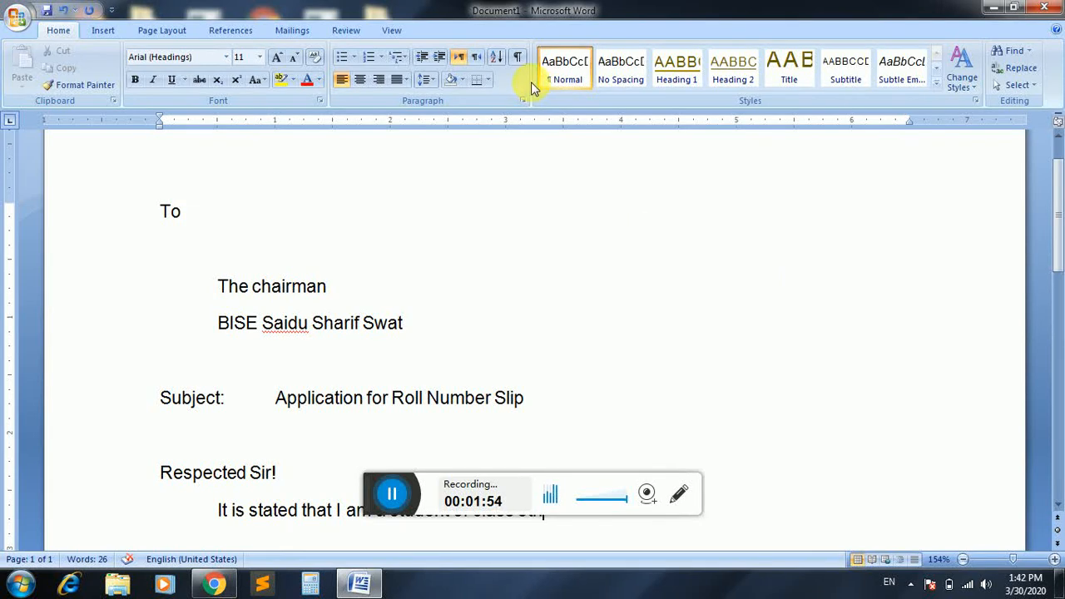
{"action": "left_click", "coordinate": [517, 57]}
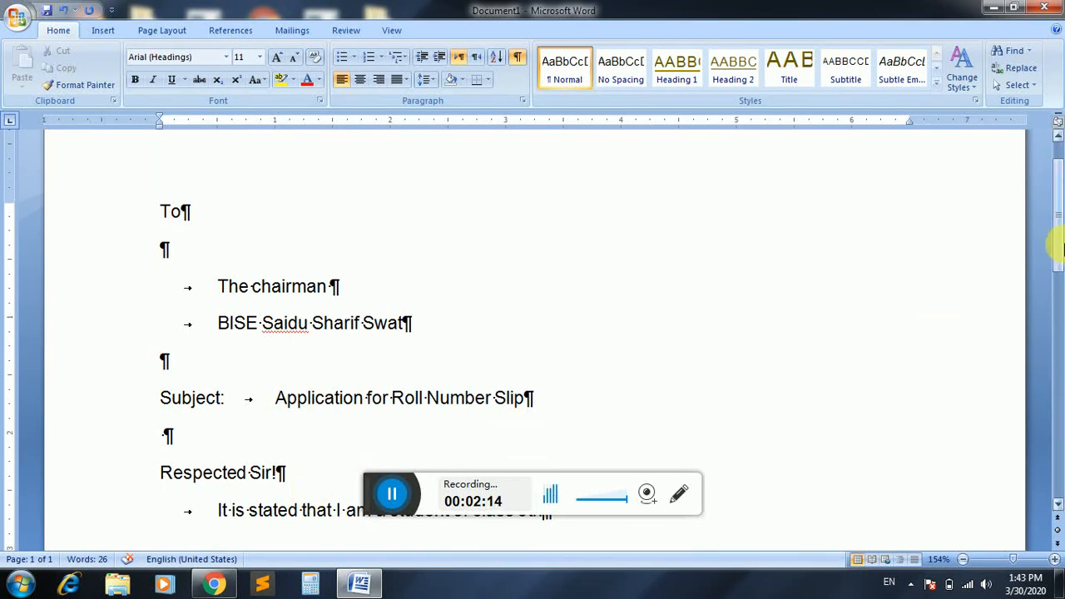
{"action": "left_click_drag", "start_coordinate": [1057, 244], "coordinate": [1058, 289]}
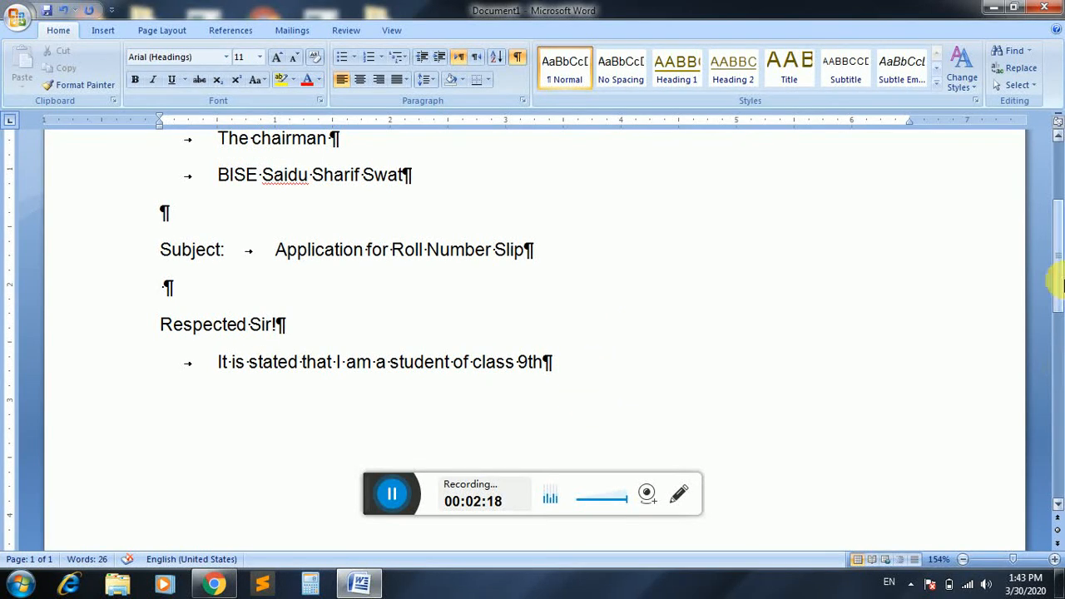
{"action": "left_click_drag", "start_coordinate": [1058, 276], "coordinate": [1057, 244]}
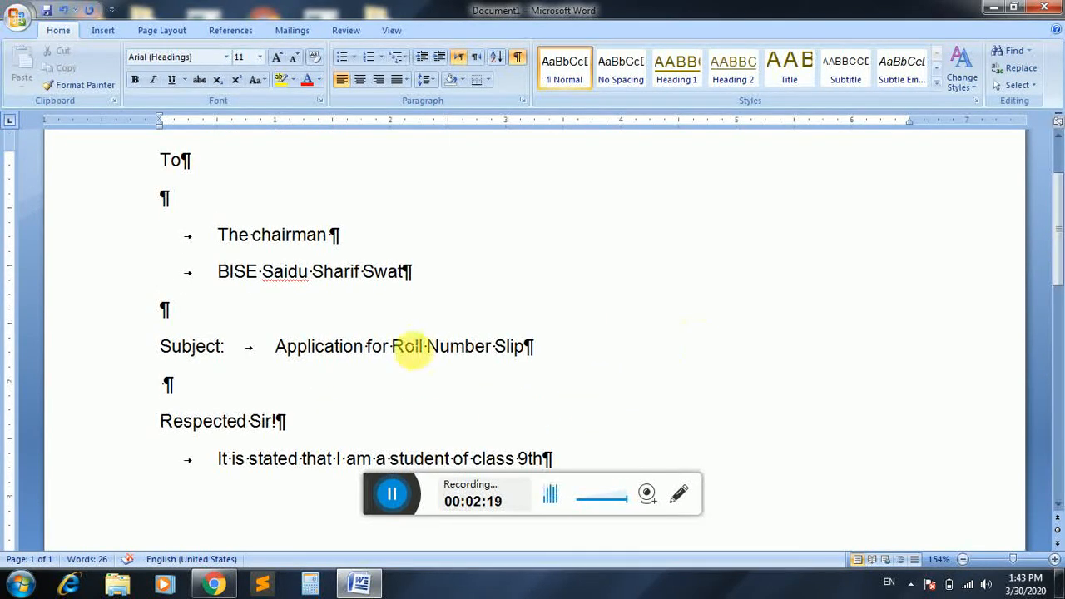
{"action": "left_click", "coordinate": [266, 278]}
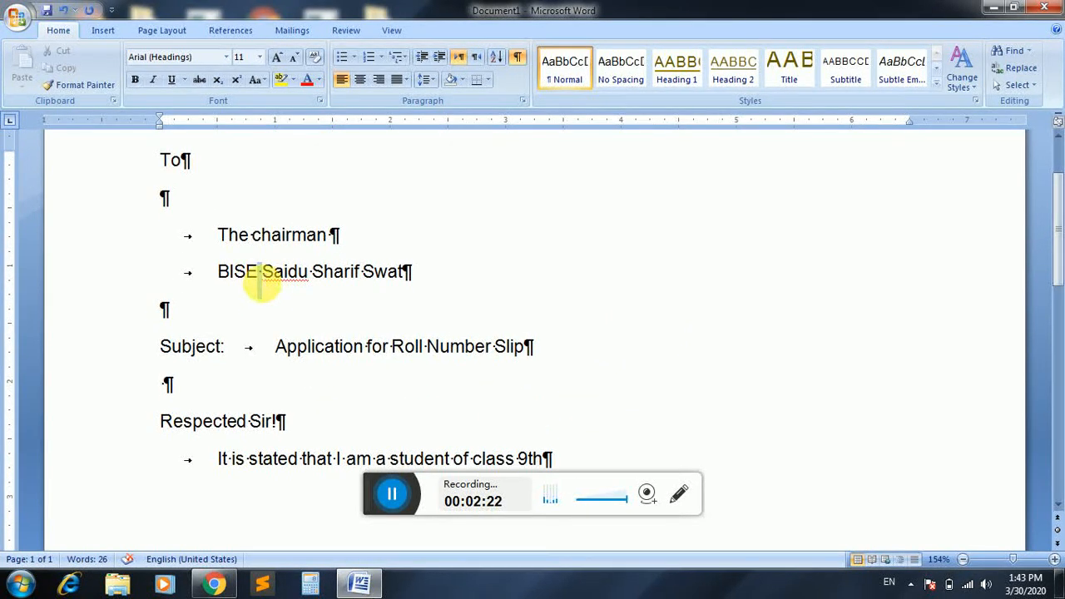
{"action": "left_click_drag", "start_coordinate": [265, 285], "coordinate": [259, 278]}
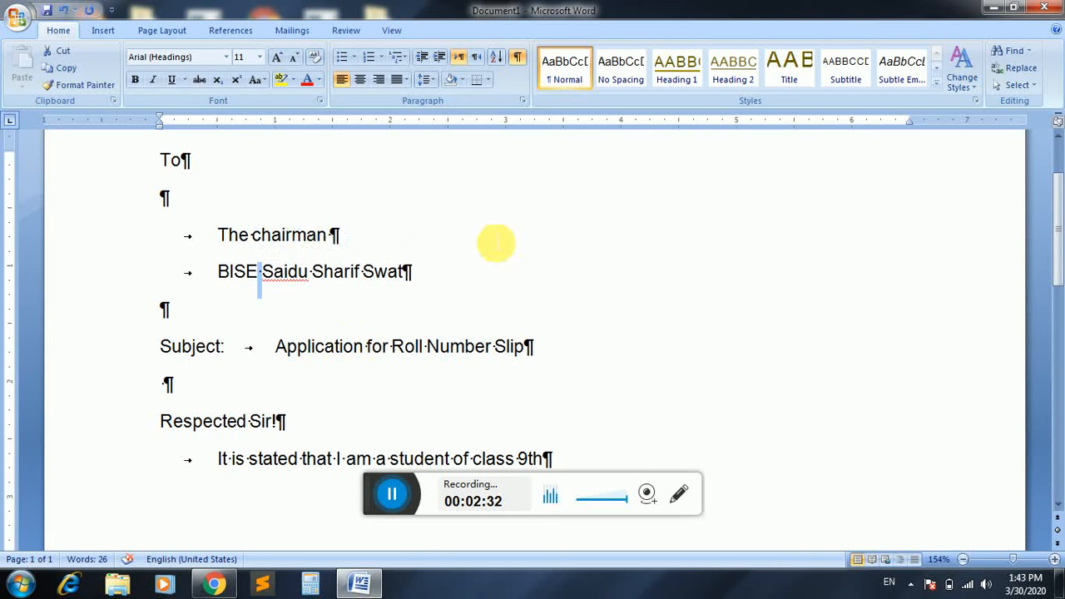
{"action": "left_click", "coordinate": [517, 60]}
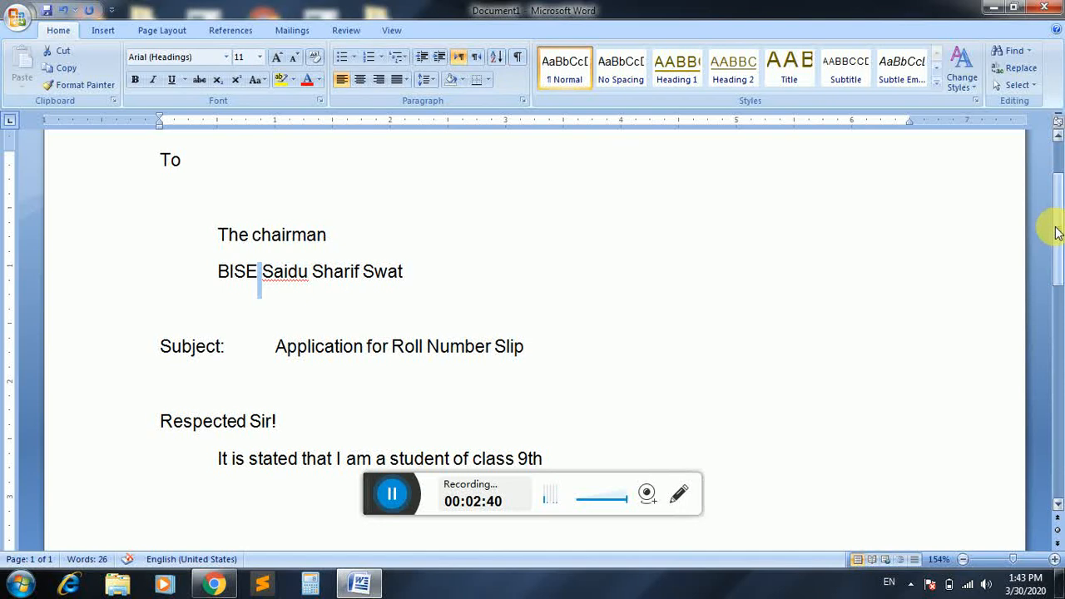
Delete the entire letter text so the document is empty.
{"action": "left_click_drag", "start_coordinate": [1054, 226], "coordinate": [1061, 192]}
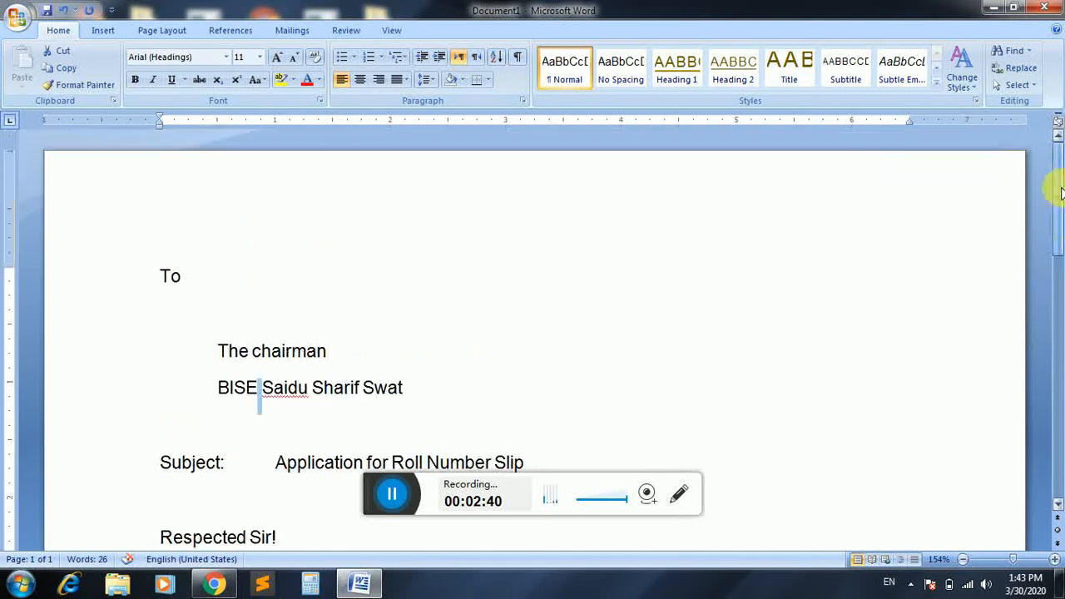
{"action": "left_click", "coordinate": [342, 81]}
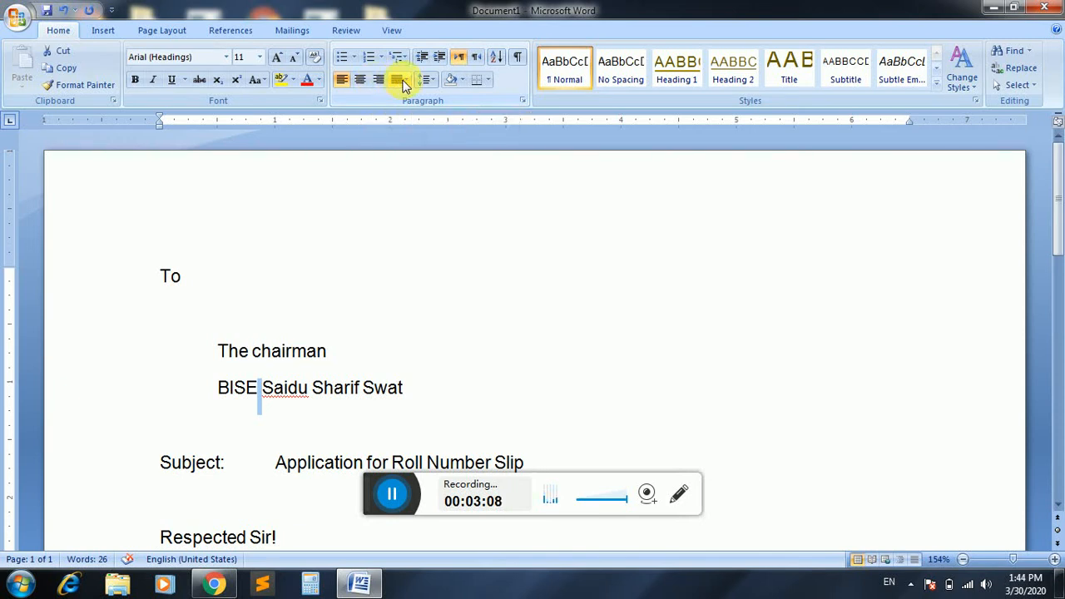
{"action": "left_click", "coordinate": [454, 226]}
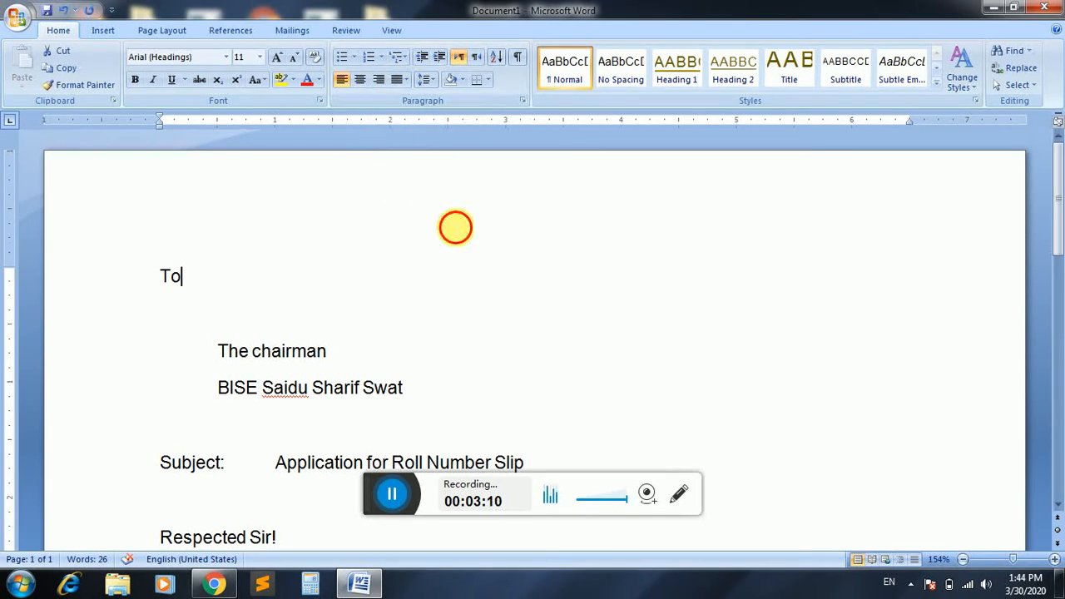
{"action": "key", "text": "ctrl+a"}
{"action": "key", "text": "Delete"}
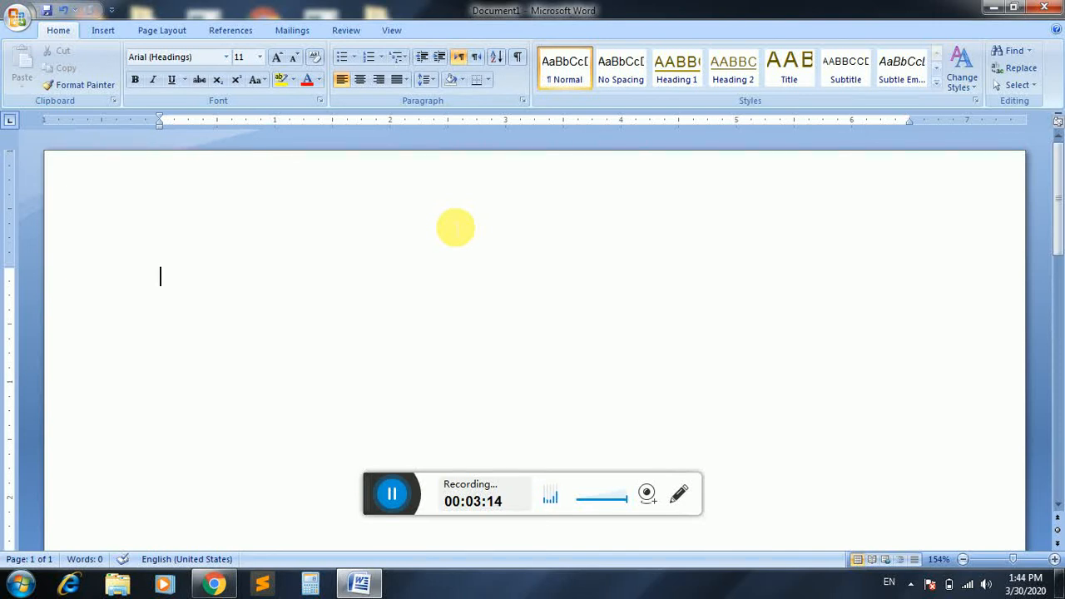
Write "KHYBER COMPUTER & VOCATIONAL COLLEGE" on the first line and "KHWAZA KHELA SWAT" on the second.
{"action": "type", "text": "KHYBER COM"}
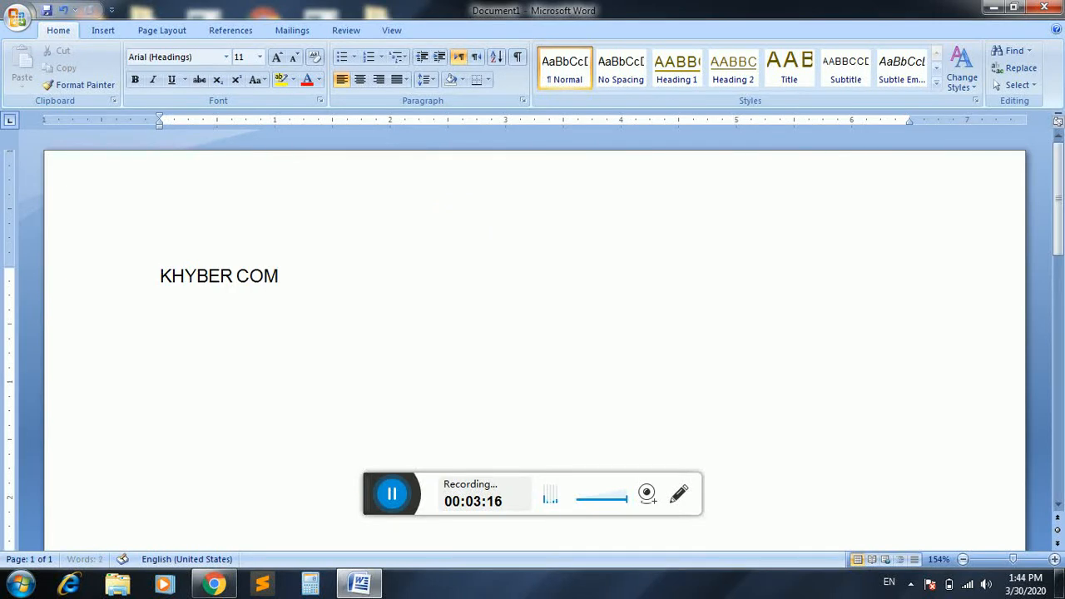
{"action": "type", "text": "PUTER & V"}
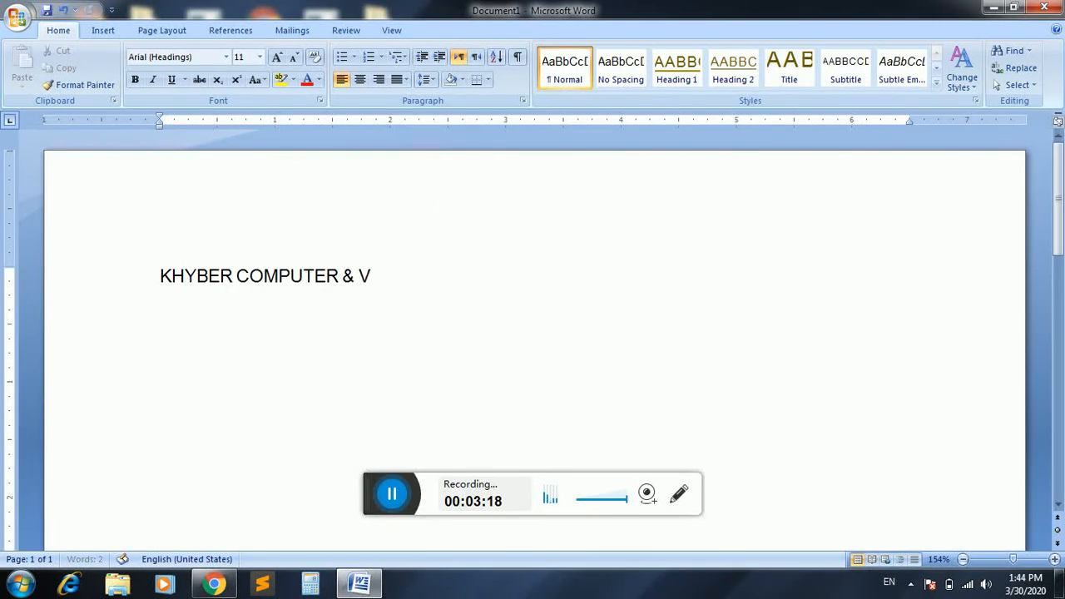
{"action": "type", "text": "OCATIONAL COLLEG"}
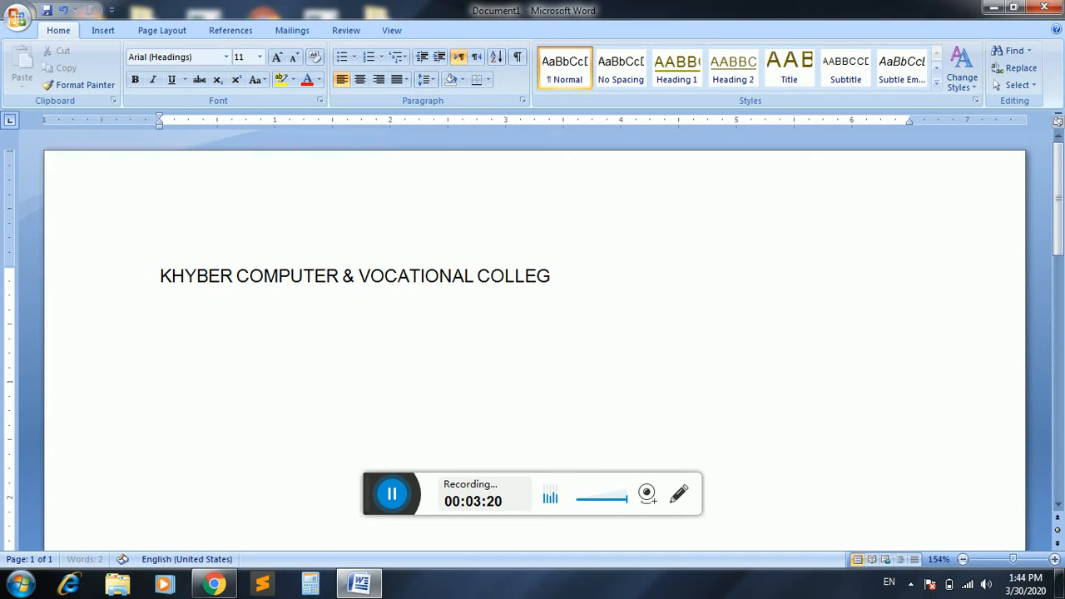
{"action": "type", "text": "E"}
{"action": "key", "text": "Return"}
{"action": "type", "text": "KHWAZA"}
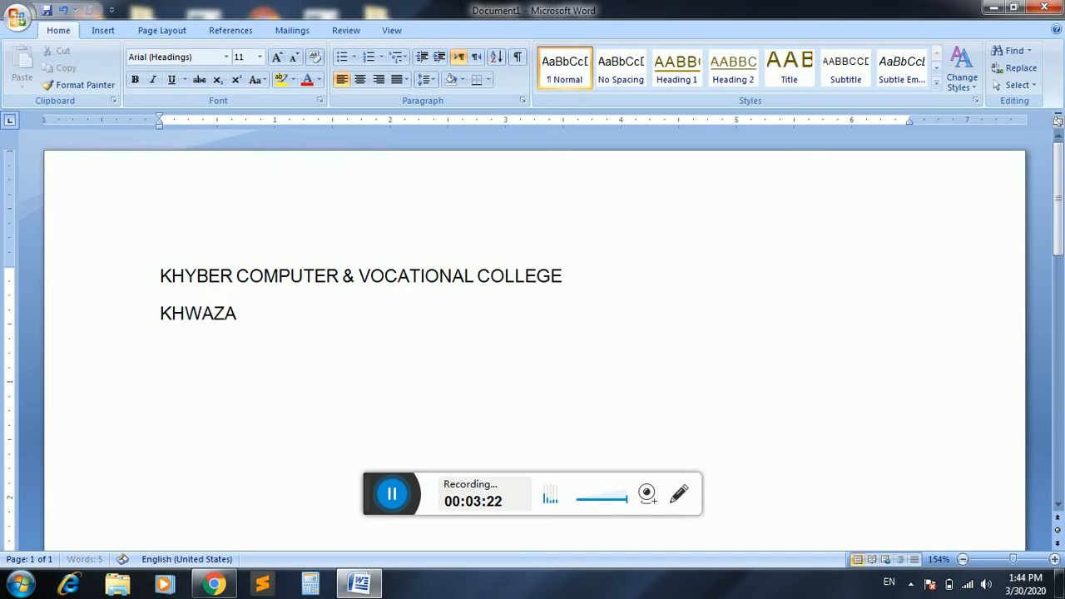
{"action": "type", "text": " KHELA SWAT"}
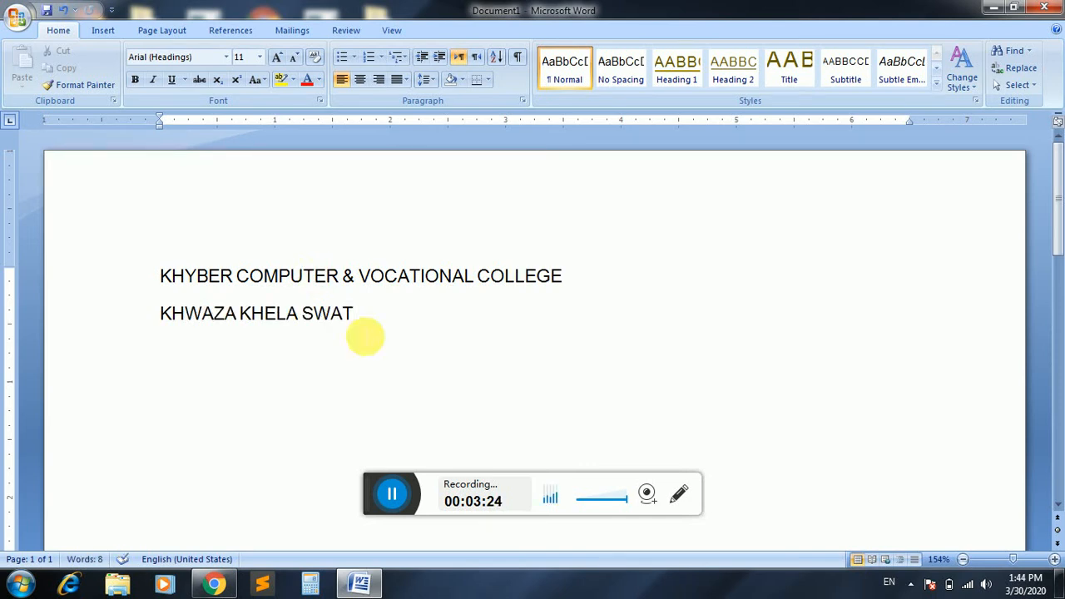
Cycle both college lines twice through centre, right and left alignment, ending with left alignment.
{"action": "key", "text": "ctrl+a"}
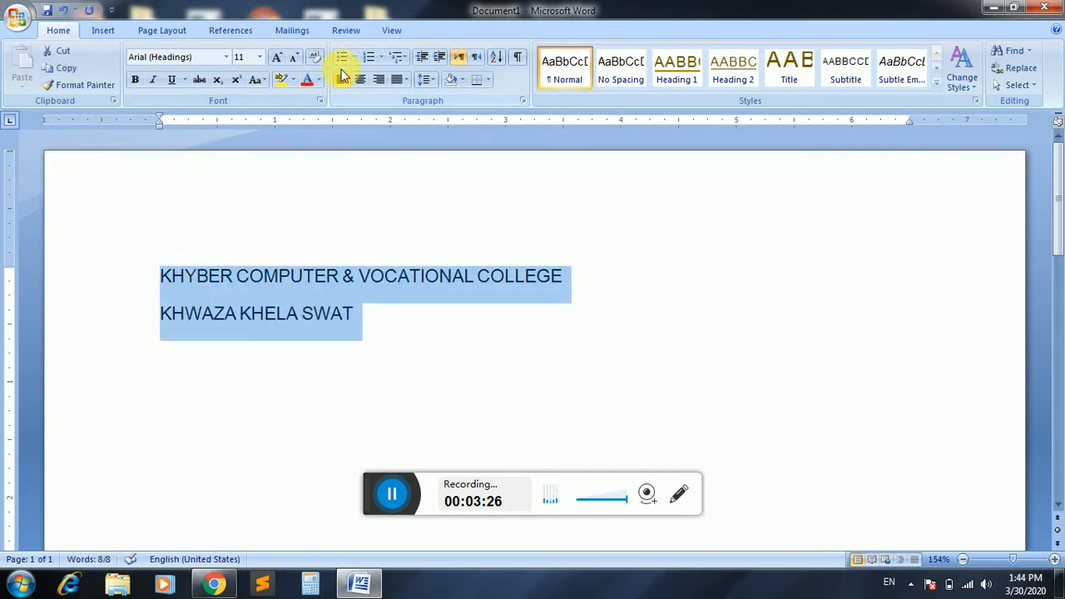
{"action": "left_click", "coordinate": [342, 78]}
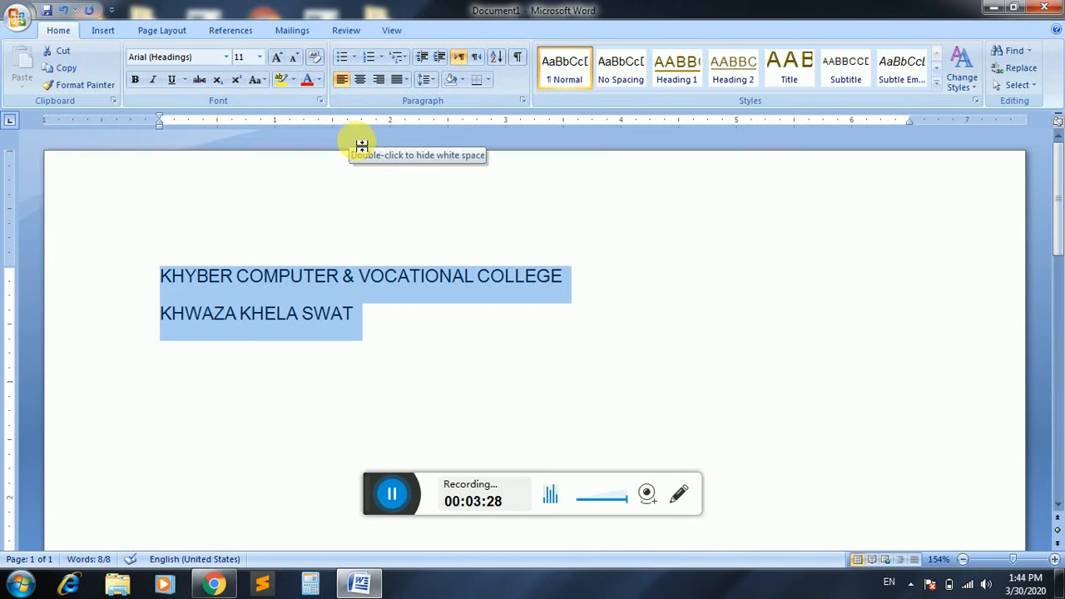
{"action": "key", "text": "ctrl+e"}
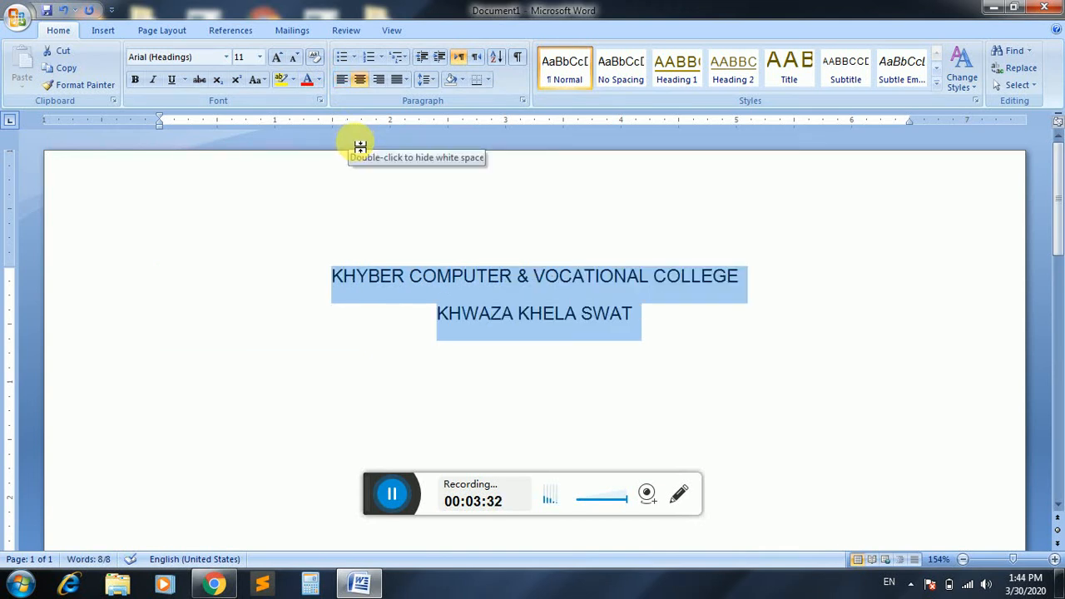
{"action": "key", "text": "ctrl+r"}
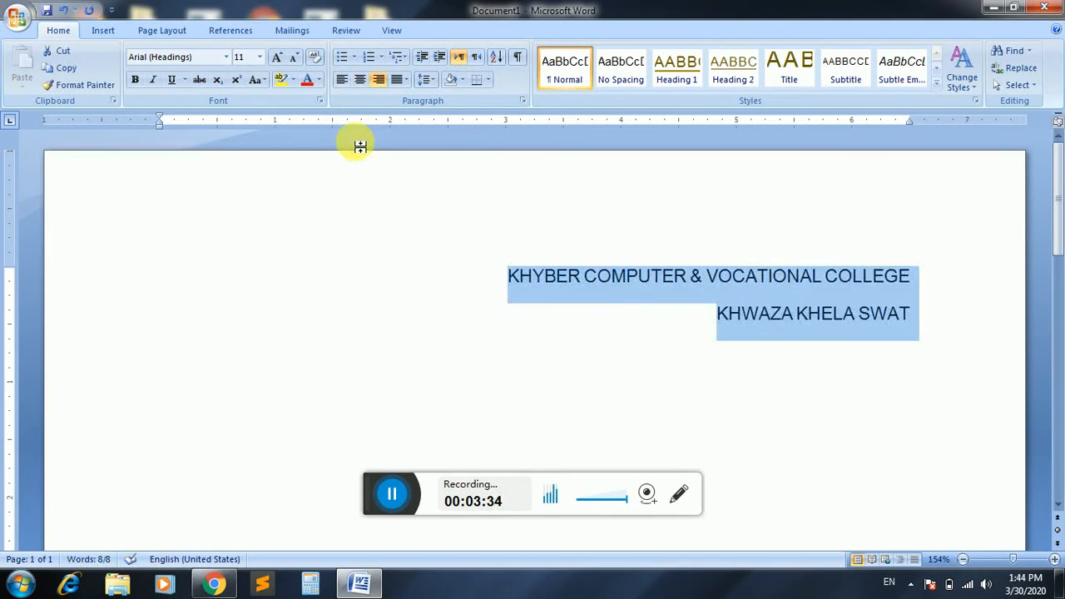
{"action": "key", "text": "ctrl+l"}
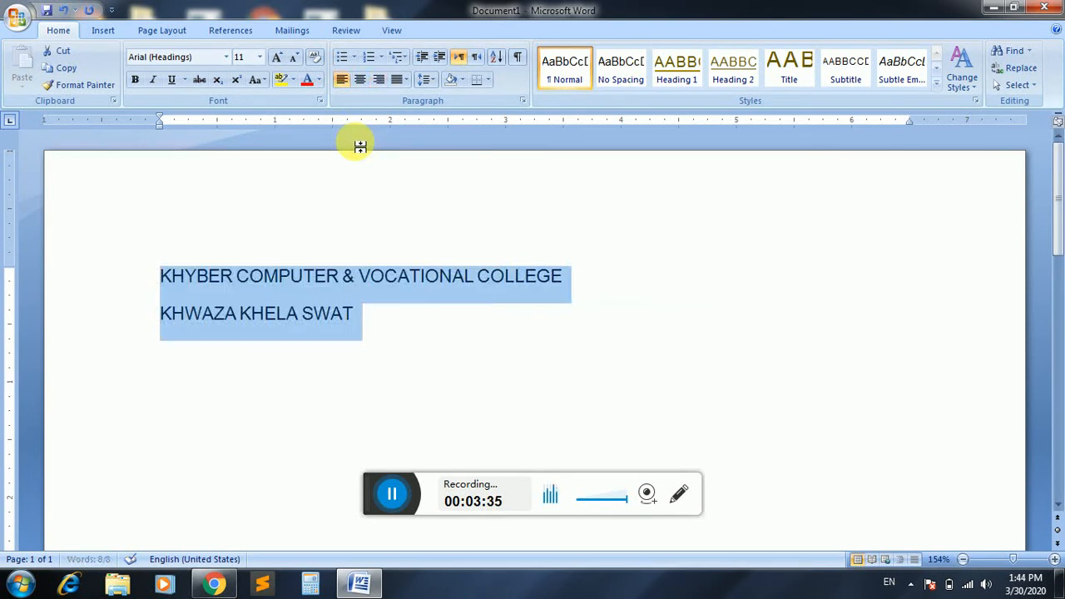
{"action": "left_click", "coordinate": [358, 81]}
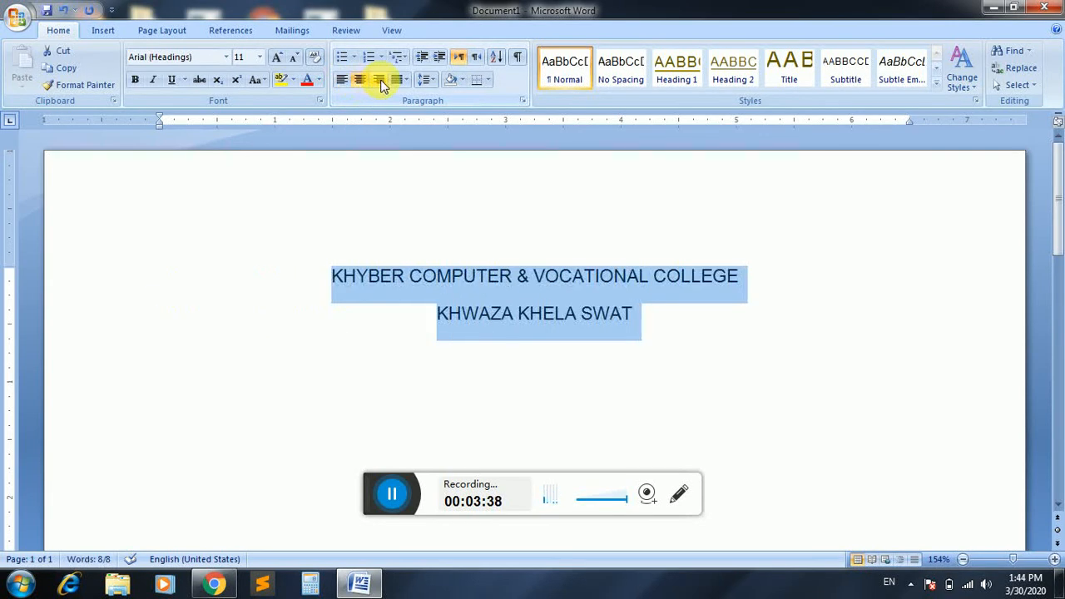
{"action": "left_click", "coordinate": [380, 82]}
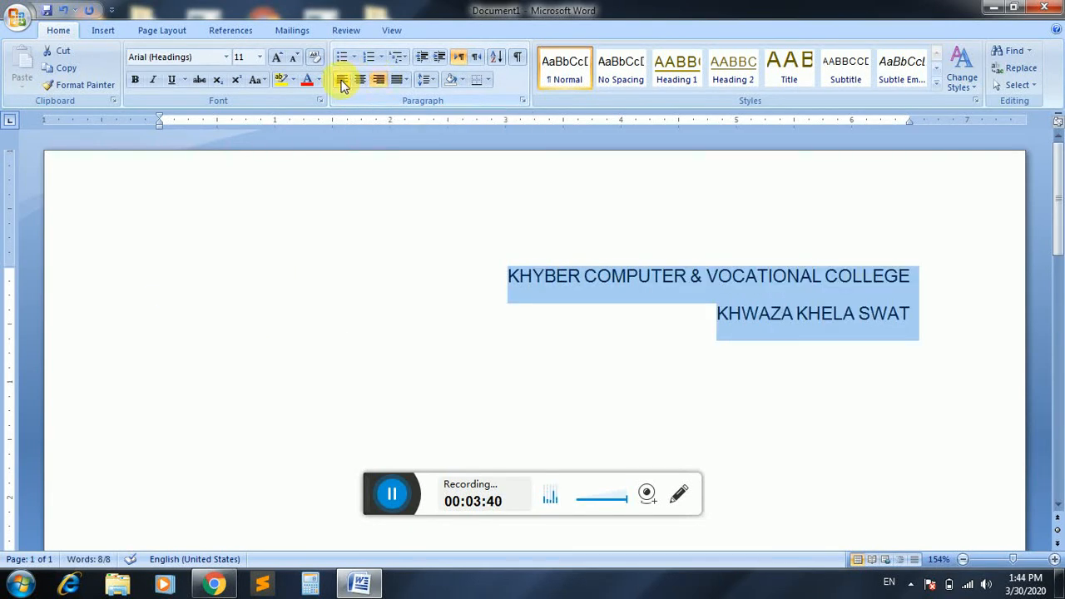
{"action": "left_click", "coordinate": [342, 80]}
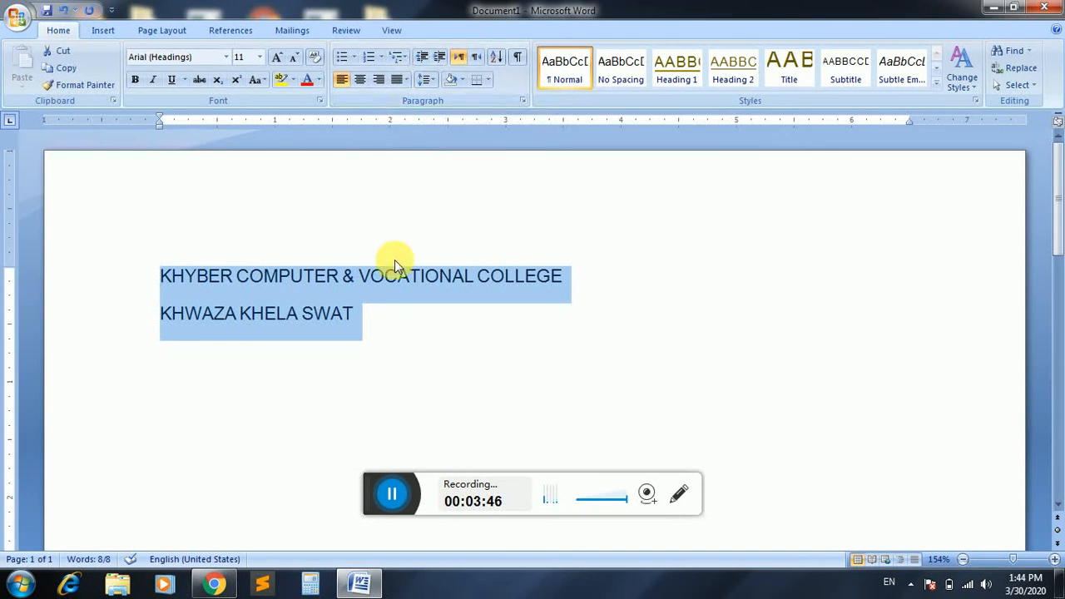
Replace the two college lines with one paragraph of random filler text running over about six lines.
{"action": "key", "text": "Delete"}
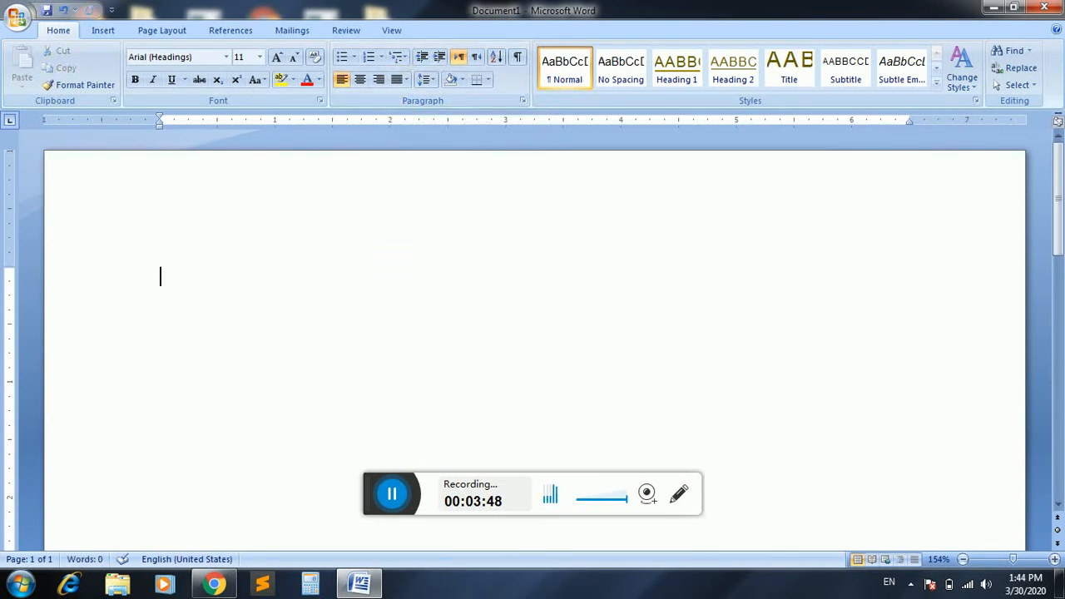
{"action": "type", "text": "jhkjf hlksajhfkjshfkjahflkjhf kjashdflkjhs fkj"}
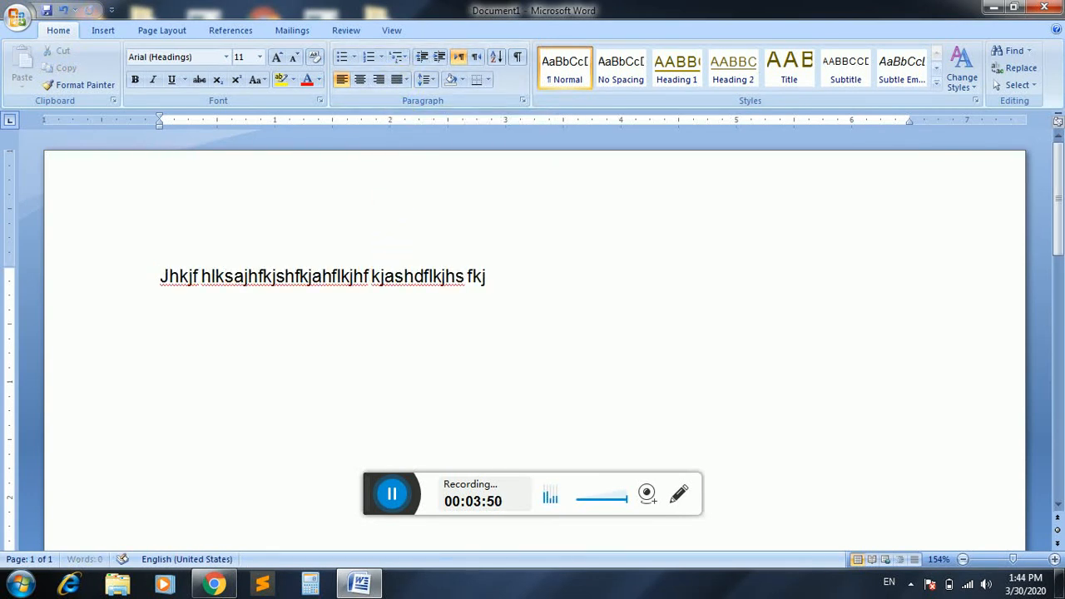
{"action": "type", "text": " hsakjfhsakjfd hasfsa fd asf  sadf as fd as fd"}
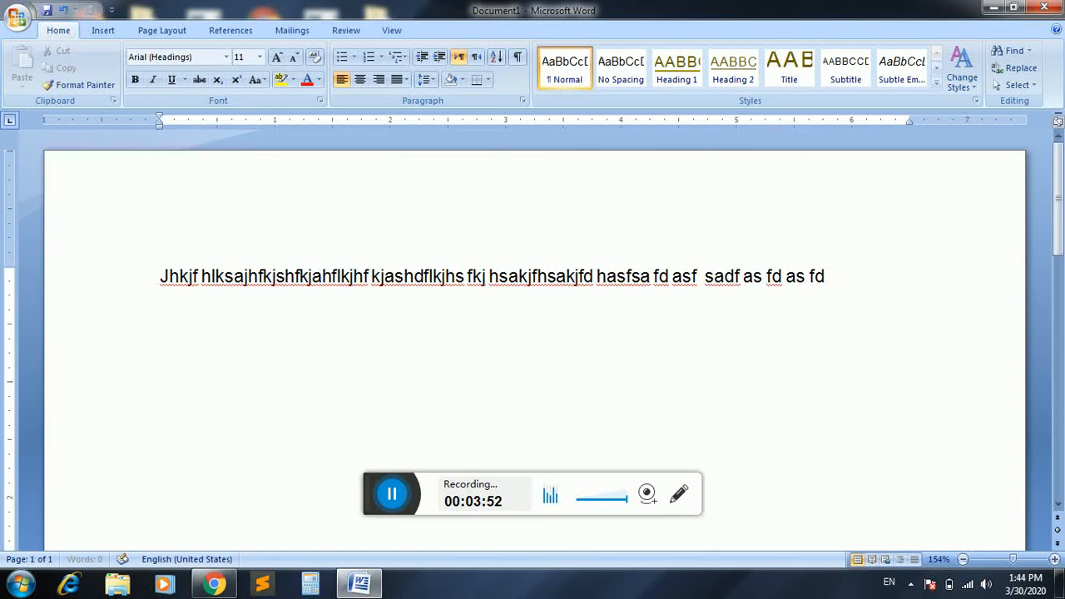
{"action": "type", "text": " safd ksajd fasfashfdkashdflk hsf asfd sa fd"}
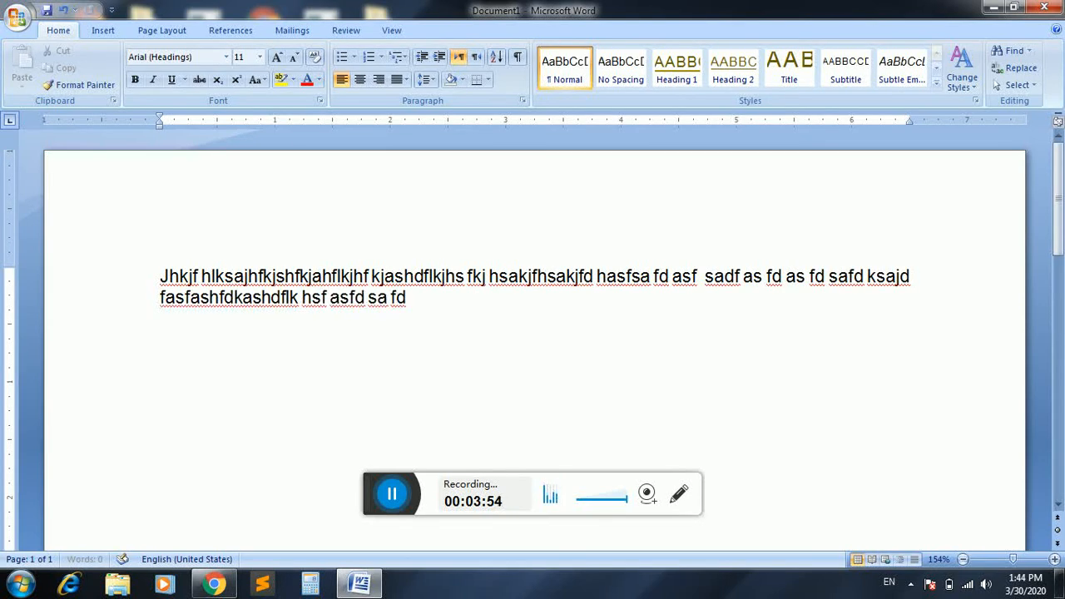
{"action": "type", "text": "jfdhas fd asdf"}
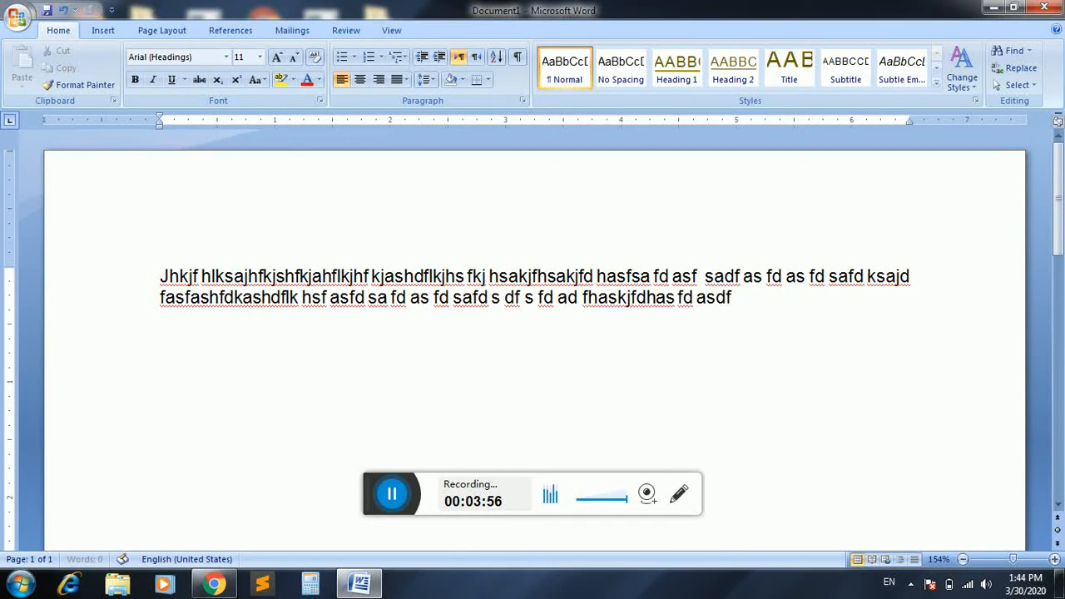
{"action": "type", "text": "  safd  sadf sakf safd safd  sfd sadkjfhaksj"}
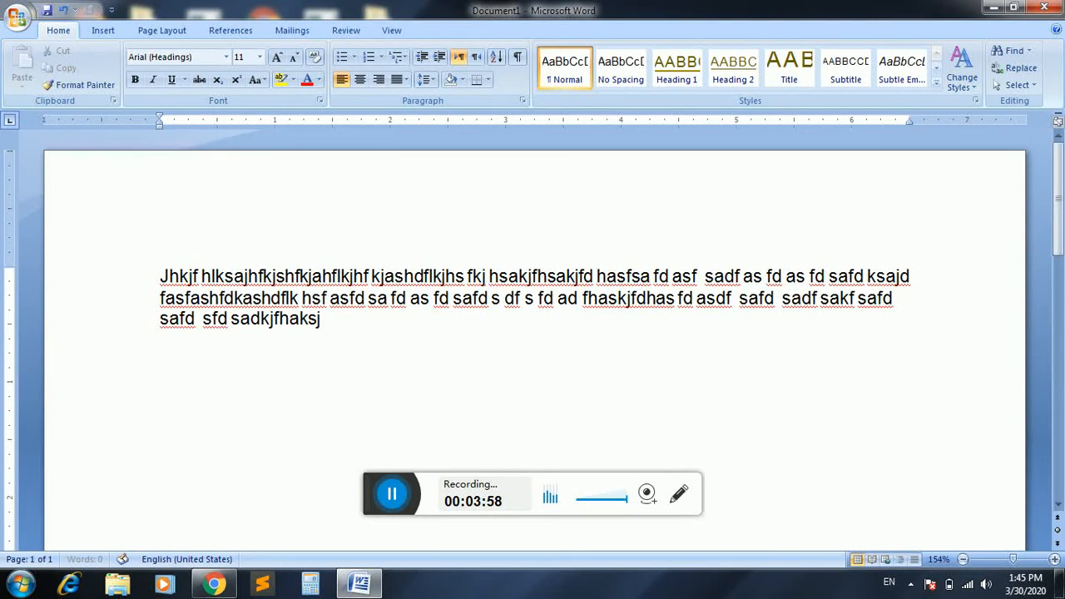
{"action": "type", "text": "fdhkjsahfdkashfdlkjahsfjhslfjhalfdjhasldhf la"}
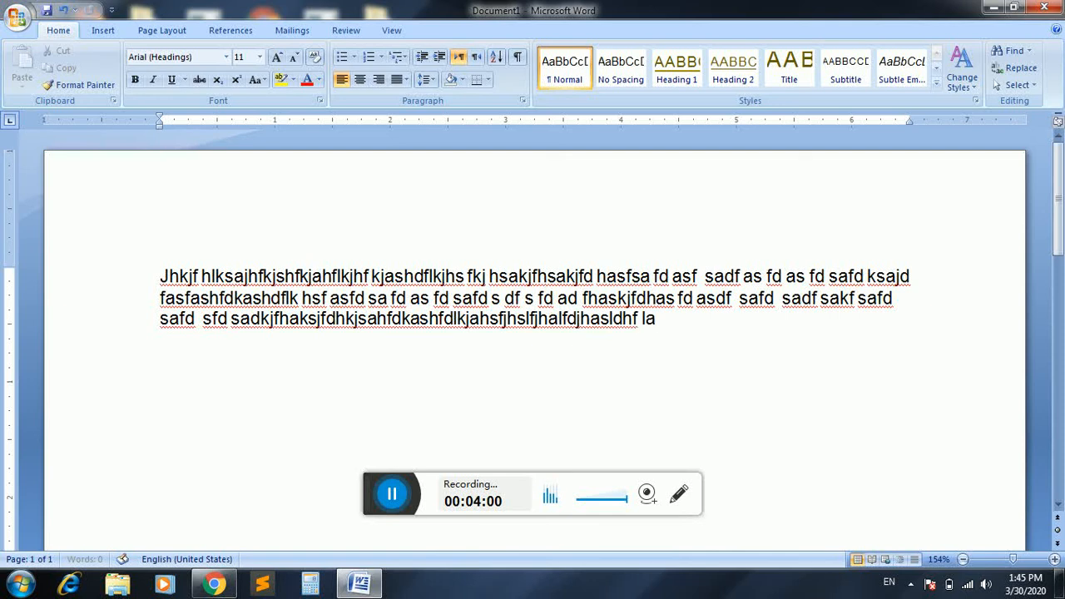
{"action": "type", "text": "hfsfd as fd sa fd asd f sad f sfd sa f safdhkjshfd"}
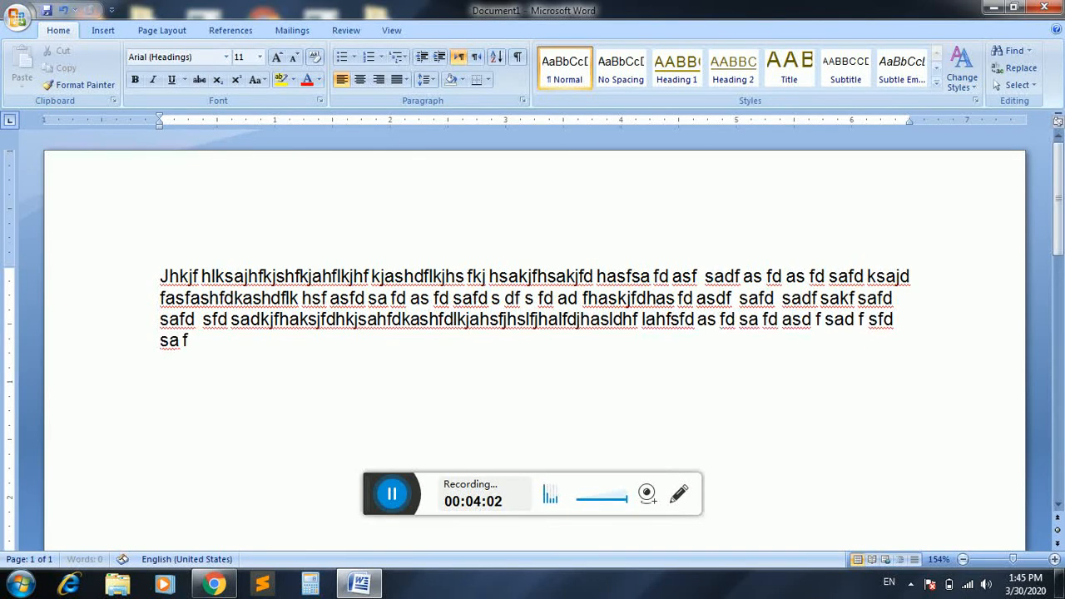
{"action": "type", "text": "kjahfkjahfdljh fdkjhsalfdjhasjfd haskjfdh lfd as fd sa fs df sd f sdf s f sd"}
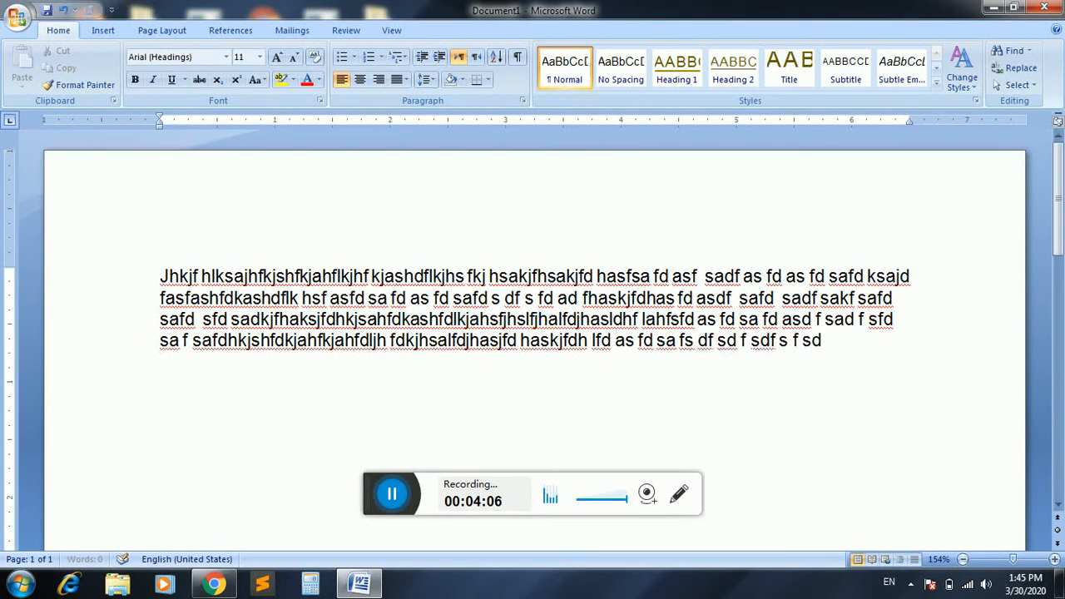
{"action": "type", "text": " fkjdshfsjdhfsd fshfkjshfkjs"}
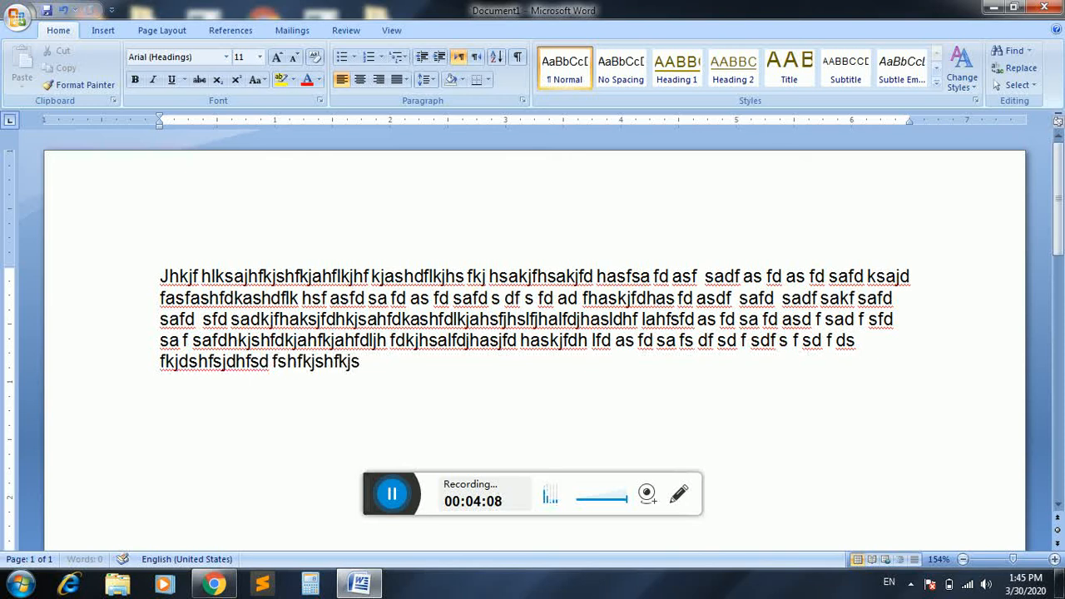
{"action": "type", "text": "hflkjshflkjshfljshflkjsh flkjhs lfkjhs lkfjhslkjfh"}
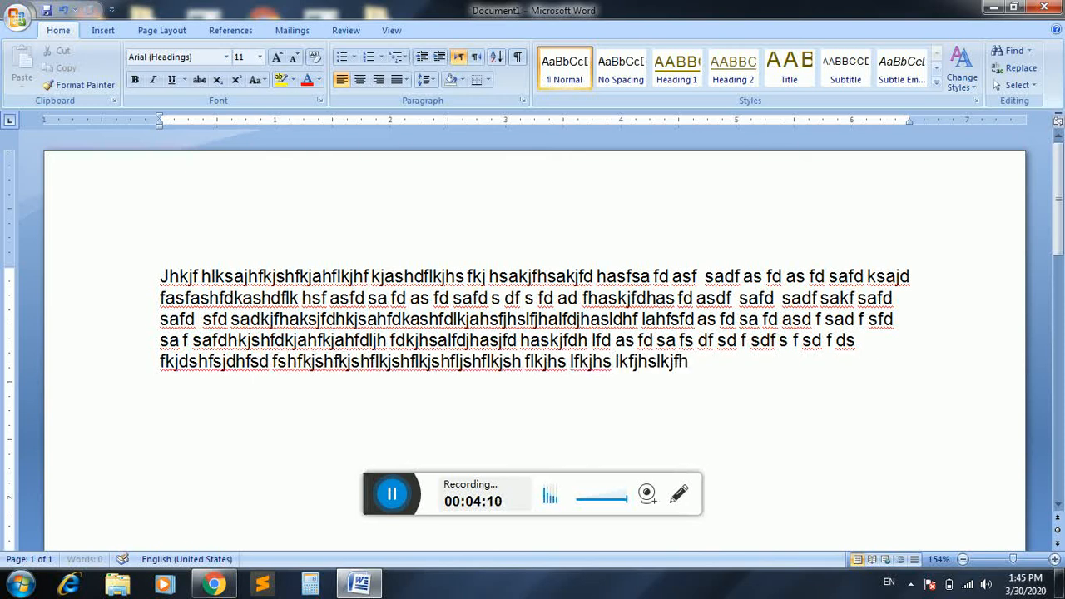
{"action": "type", "text": "slkjfh lskjfh ksf s df s f sdf"}
{"action": "key", "text": "Return"}
{"action": "type", "text": "ds"}
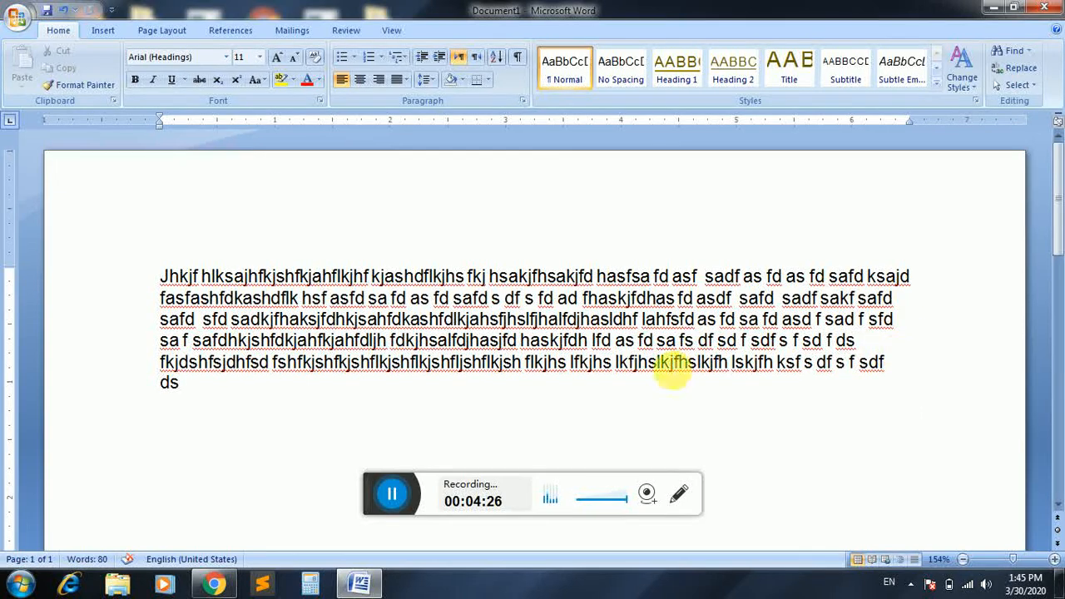
Justify the whole filler paragraph between the margins.
{"action": "left_click_drag", "start_coordinate": [273, 405], "coordinate": [145, 251]}
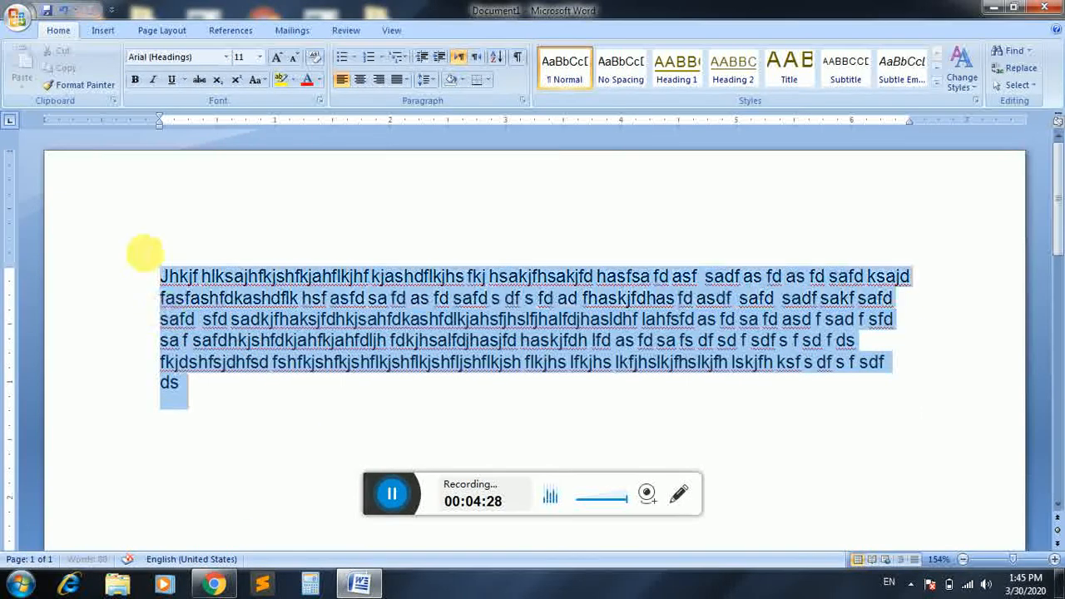
{"action": "key", "text": "ctrl+j"}
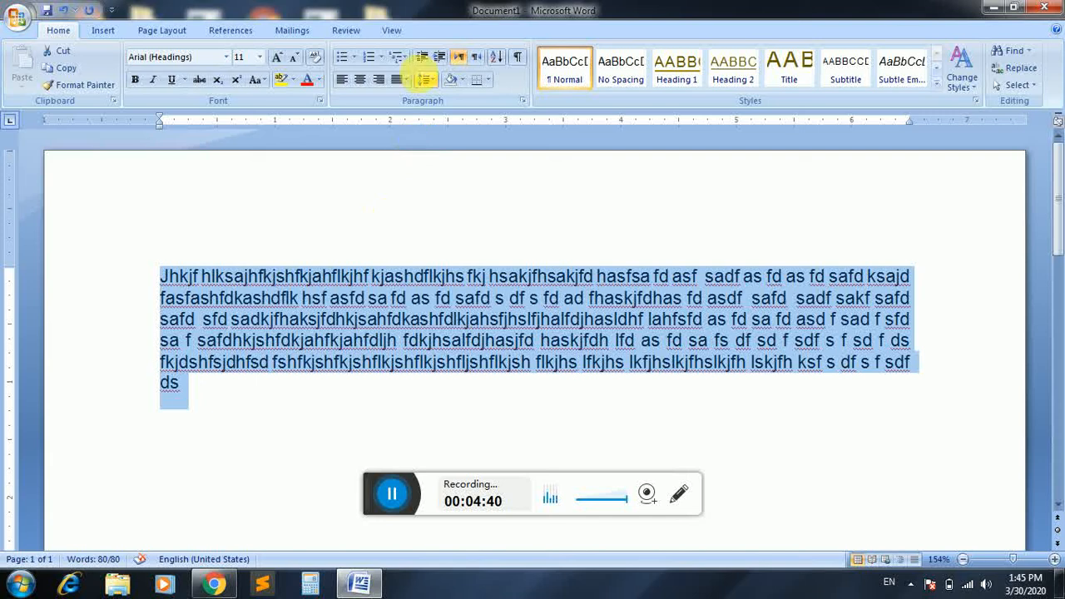
Change the filler paragraph's line spacing through 1.0, 1.15 and 1.5, ending at 2.0.
{"action": "left_click", "coordinate": [428, 81]}
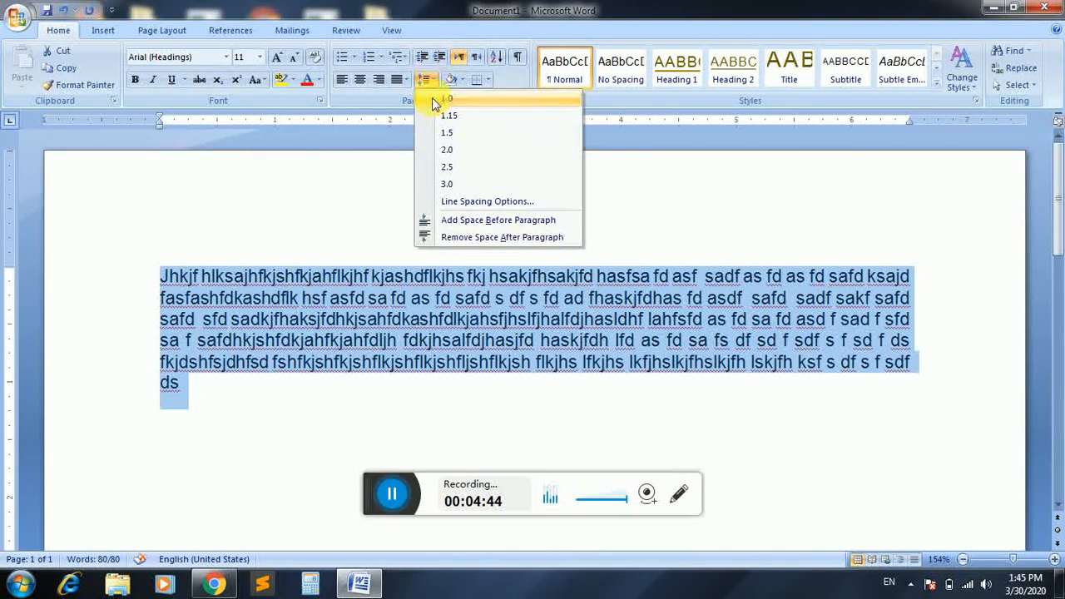
{"action": "left_click", "coordinate": [430, 98]}
{"action": "left_click", "coordinate": [426, 82]}
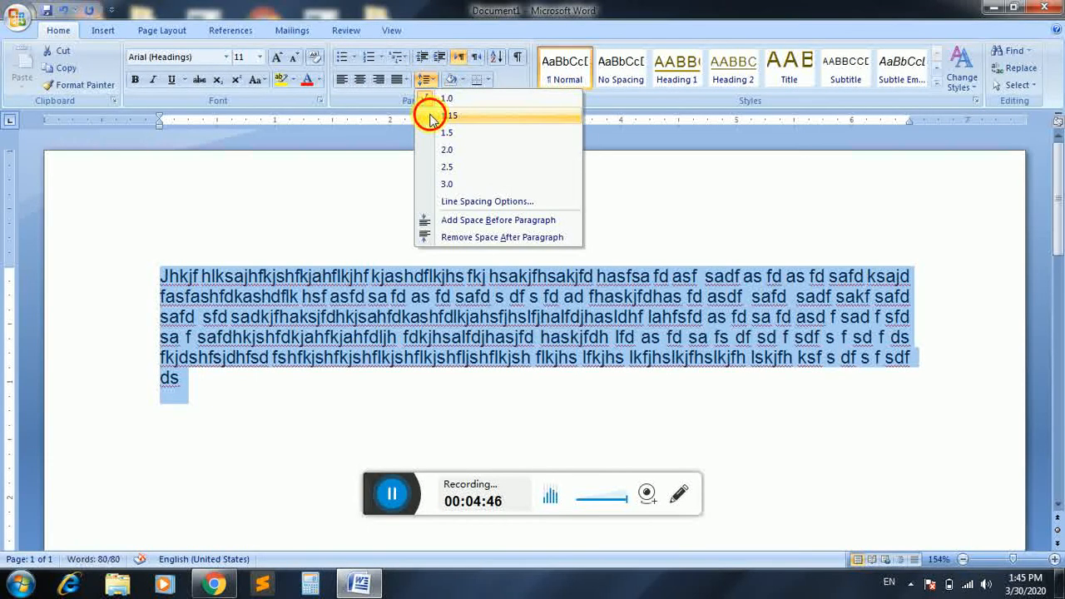
{"action": "left_click", "coordinate": [429, 115]}
{"action": "left_click", "coordinate": [424, 80]}
{"action": "left_click", "coordinate": [441, 132]}
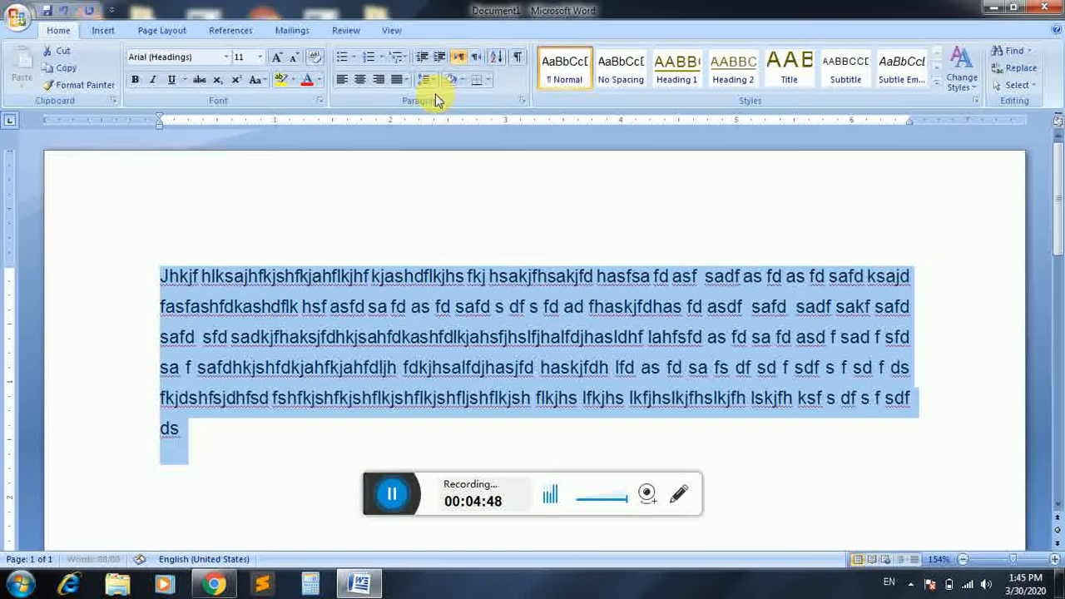
{"action": "left_click", "coordinate": [426, 80]}
{"action": "left_click", "coordinate": [443, 150]}
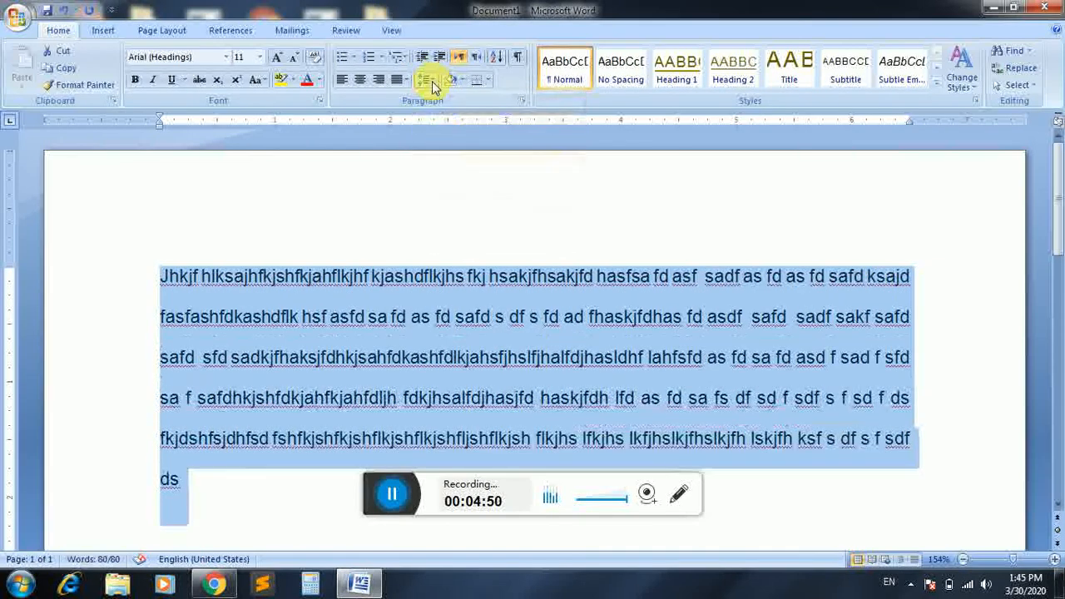
Change the filler paragraph's line spacing through 2.5 and 3.0, ending at 1.0.
{"action": "left_click", "coordinate": [425, 80]}
{"action": "left_click", "coordinate": [442, 169]}
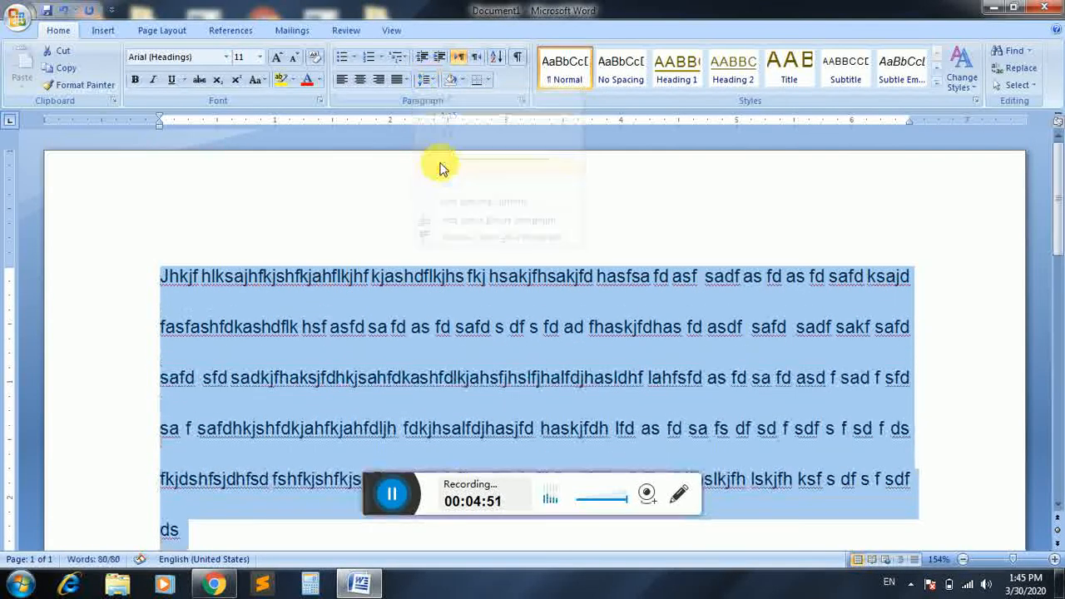
{"action": "left_click", "coordinate": [425, 80]}
{"action": "left_click", "coordinate": [445, 184]}
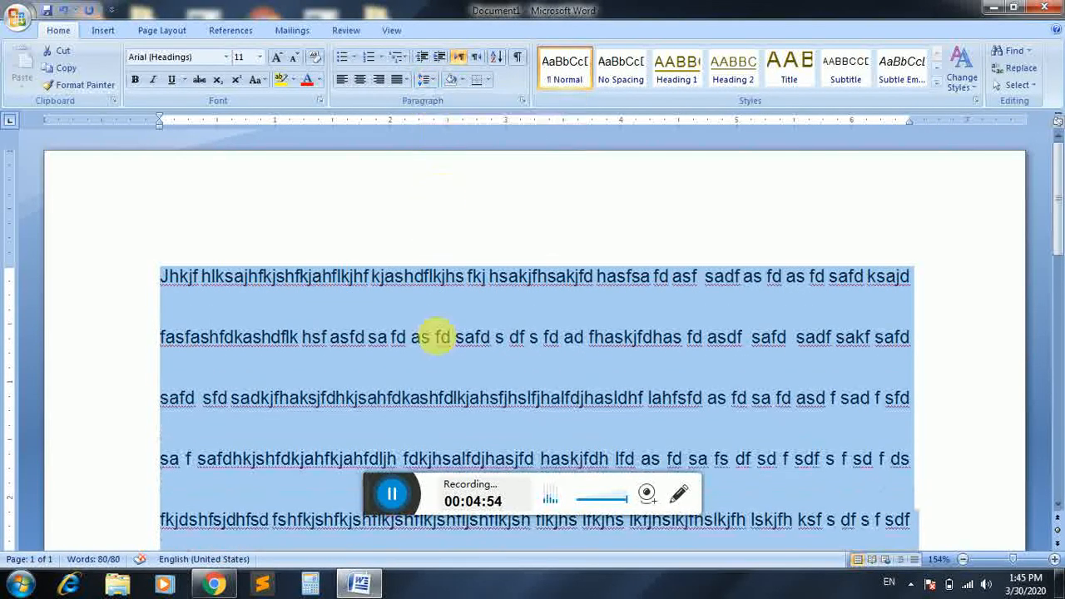
{"action": "left_click", "coordinate": [425, 80]}
{"action": "left_click", "coordinate": [434, 96]}
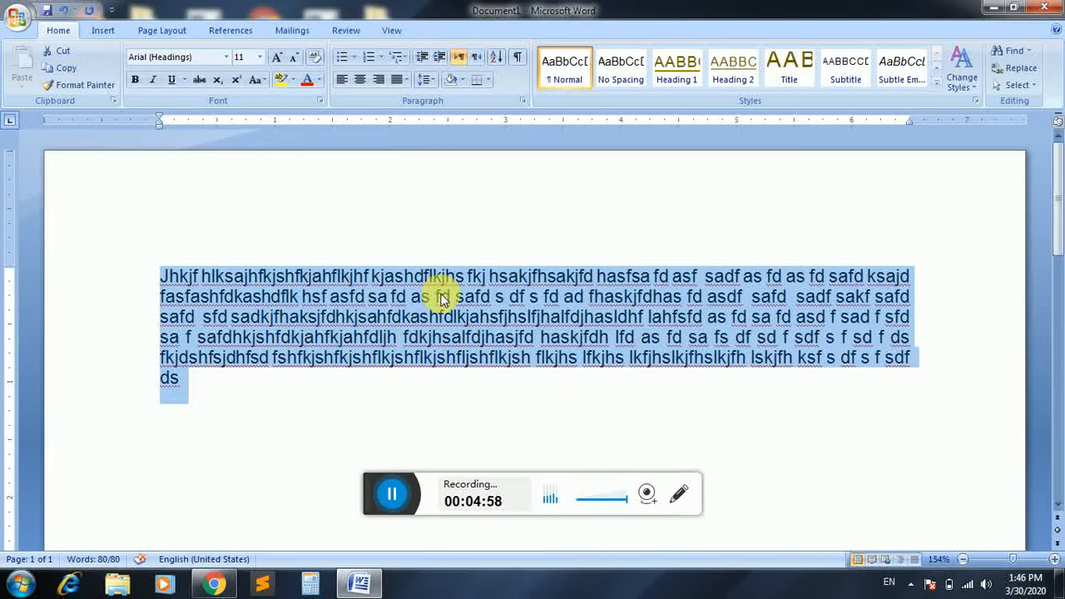
Switch the filler paragraph's line spacing repeatedly between single, double and 1.5, ending on single.
{"action": "key", "text": "ctrl+2"}
{"action": "key", "text": "ctrl+1"}
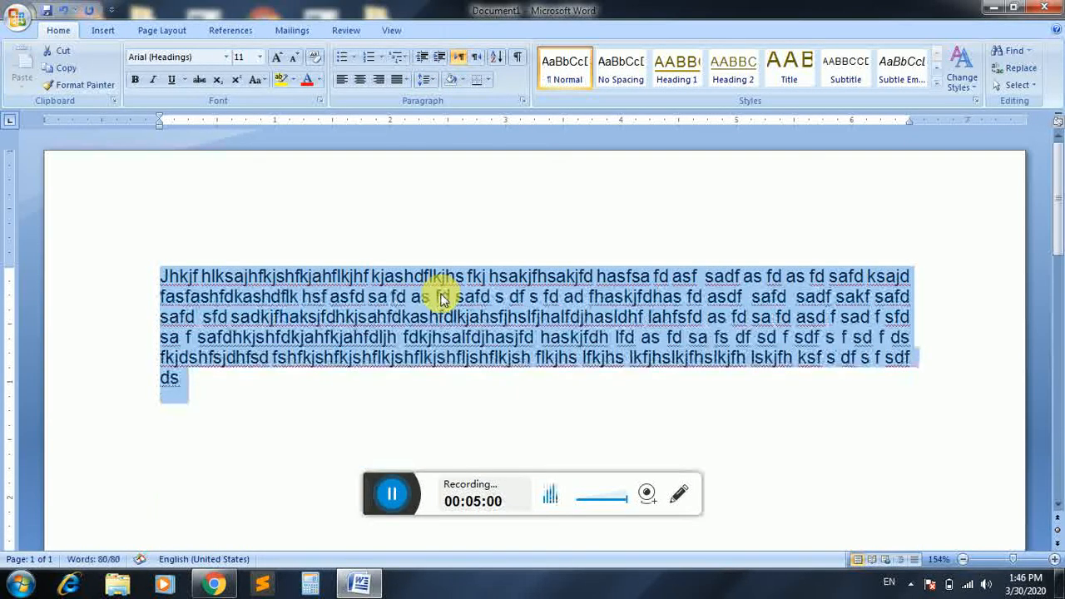
{"action": "key", "text": "ctrl+5"}
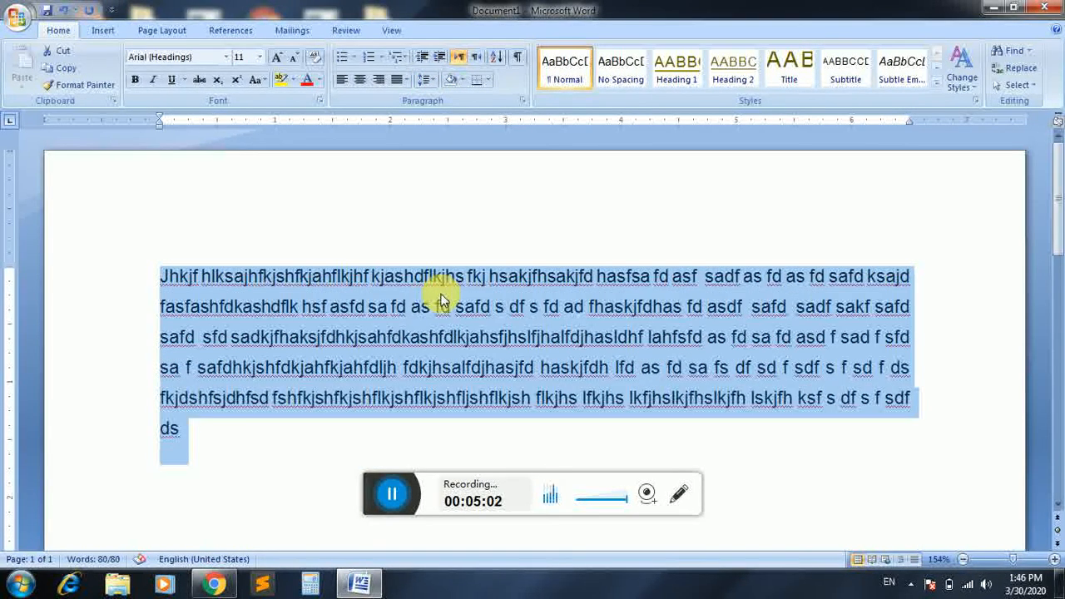
{"action": "key", "text": "ctrl+1"}
{"action": "key", "text": "ctrl+2"}
{"action": "key", "text": "ctrl+5"}
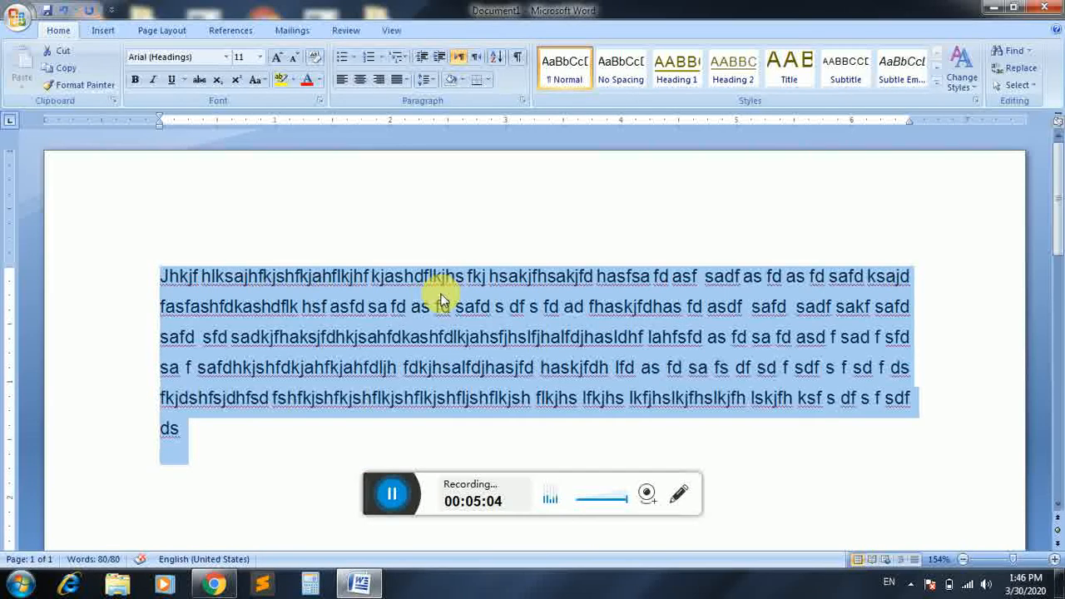
{"action": "key", "text": "ctrl+1"}
{"action": "key", "text": "ctrl+2"}
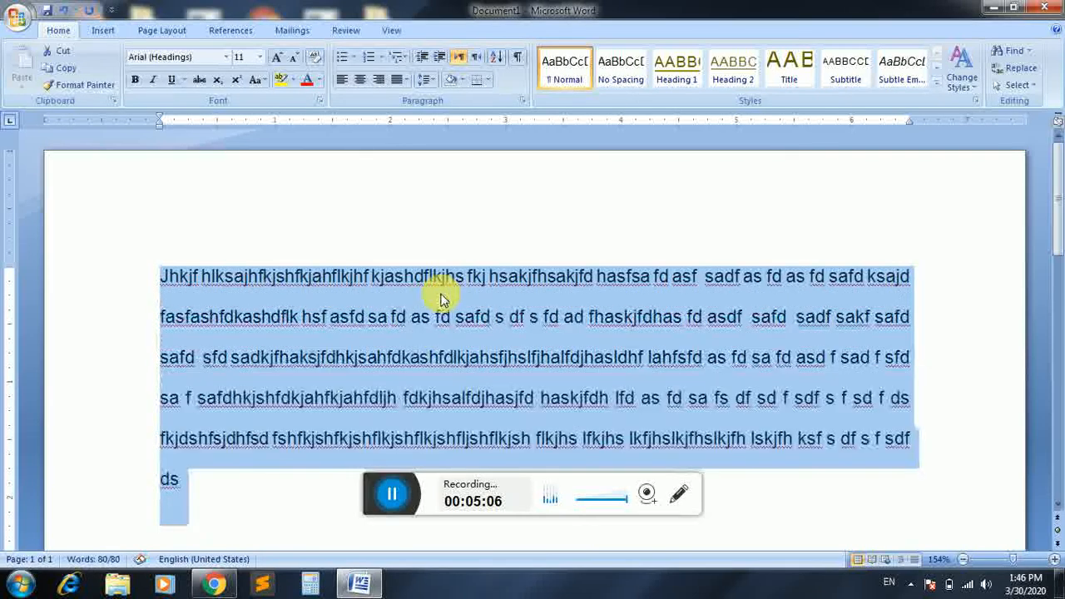
{"action": "key", "text": "ctrl+5"}
{"action": "key", "text": "ctrl+1"}
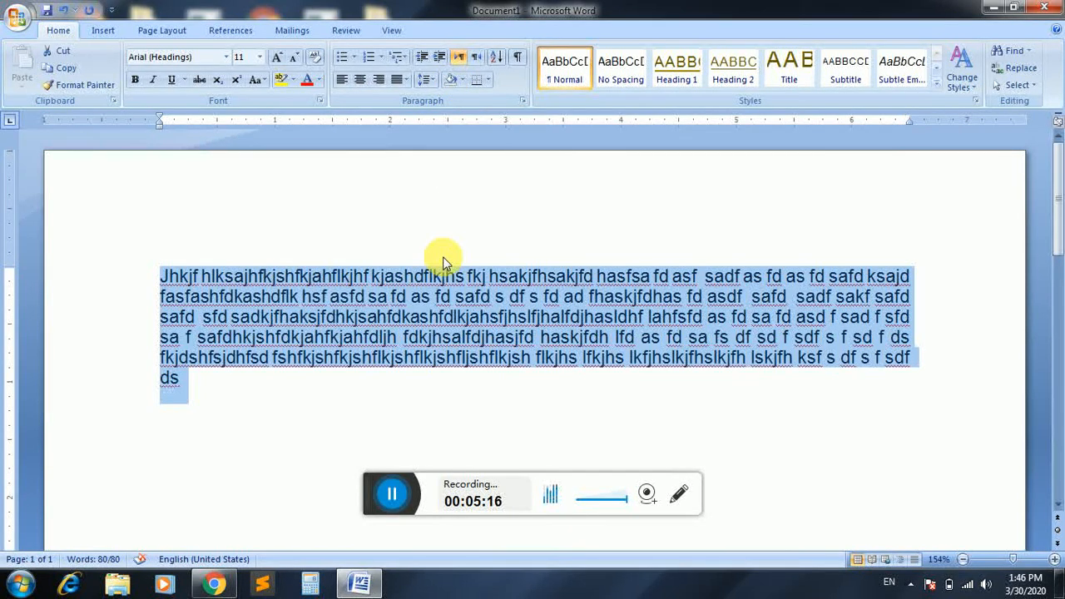
Close the sample document without saving it and create a new blank document.
{"action": "key", "text": "ctrl+w"}
{"action": "key", "text": "n"}
{"action": "key", "text": "ctrl+n"}
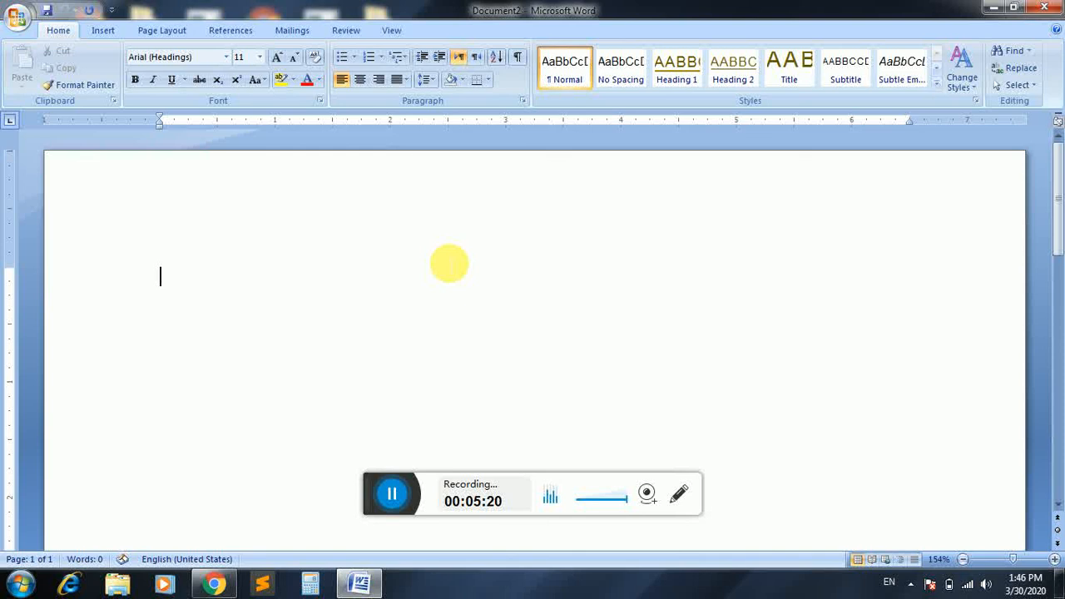
Enter the centred heading "PART A" on the first line of the document.
{"action": "type", "text": "PART"}
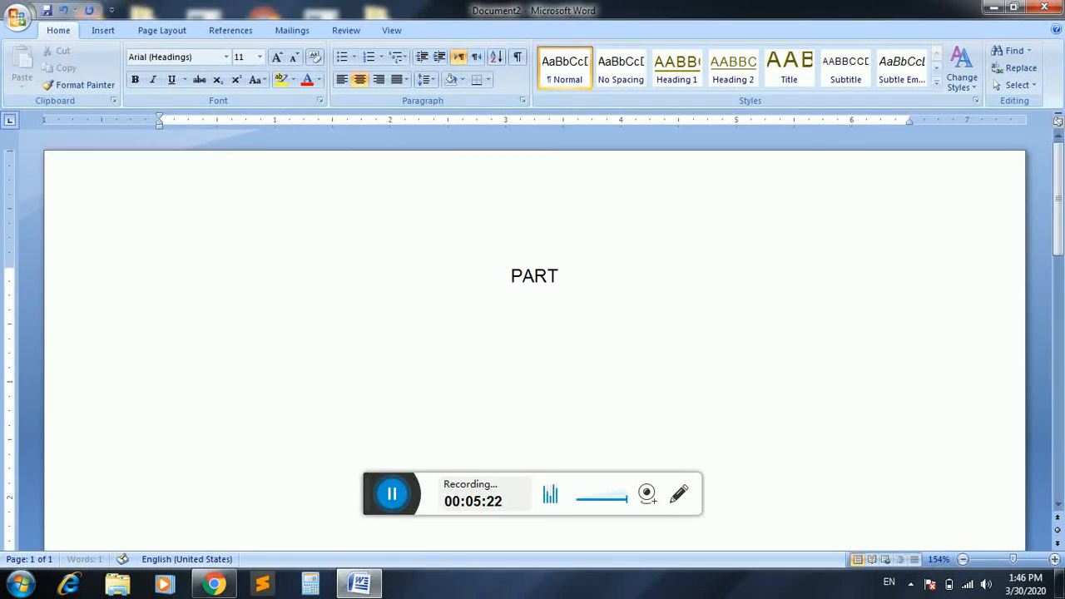
{"action": "type", "text": "S"}
{"action": "key", "text": "BackSpace"}
{"action": "type", "text": "A"}
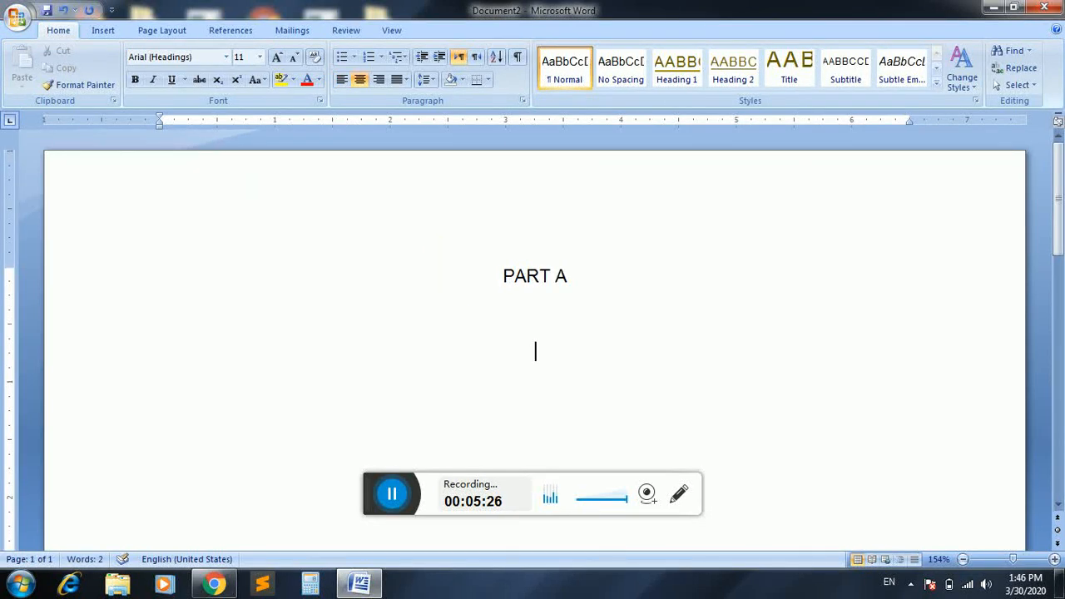
Enter four left-aligned lines of random filler text below the PART A heading.
{"action": "key", "text": "ctrl+l"}
{"action": "type", "text": "fkjfhkjfhkjsahfdjsahfd"}
{"action": "key", "text": "Return"}
{"action": "type", "text": "sfda"}
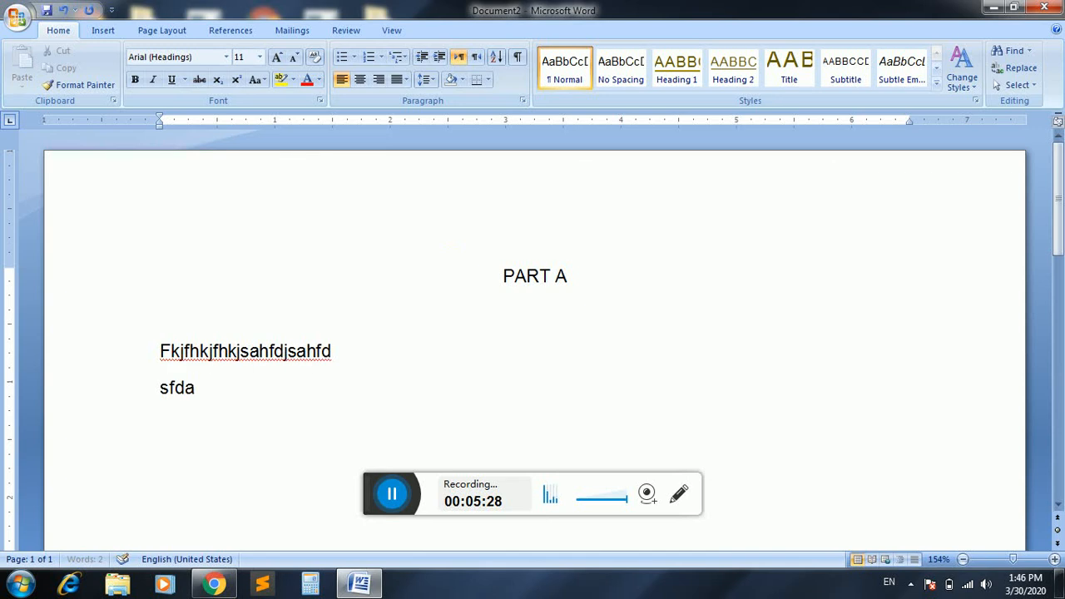
{"action": "type", "text": "jshflkajdhfkjshf"}
{"action": "key", "text": "Return"}
{"action": "type", "text": "fsadfjhasjfhlsakdf"}
{"action": "key", "text": "Return"}
{"action": "type", "text": "fas"}
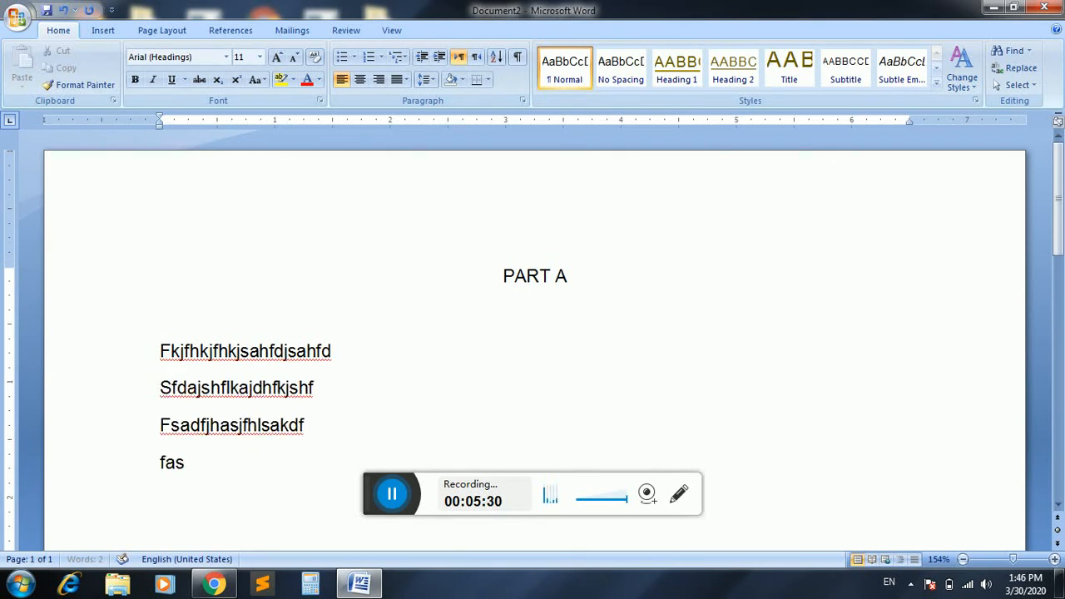
{"action": "type", "text": "dfsadf"}
{"action": "key", "text": "Return"}
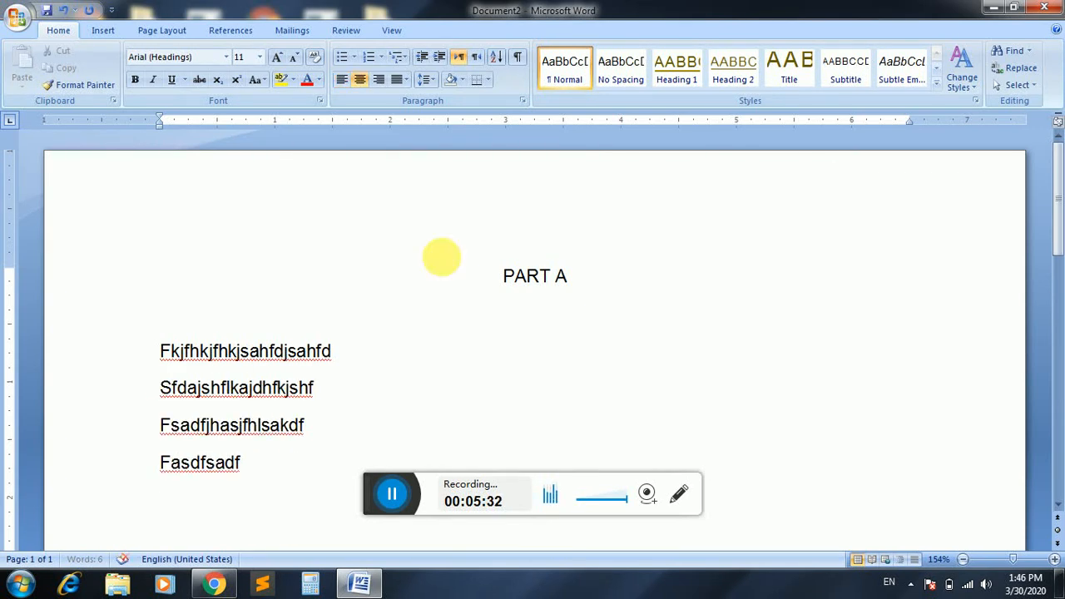
Add a centred heading "PART B" on the line below the four filler lines.
{"action": "key", "text": "ctrl+e"}
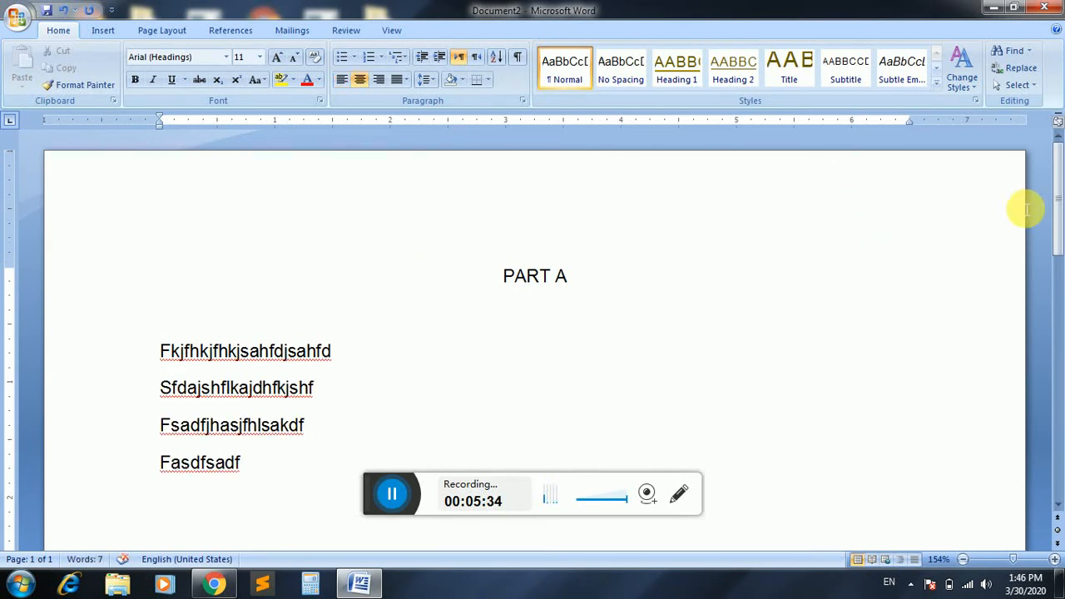
{"action": "scroll", "coordinate": [1056, 231], "scroll_direction": "down", "scroll_amount": 3}
{"action": "type", "text": "PA"}
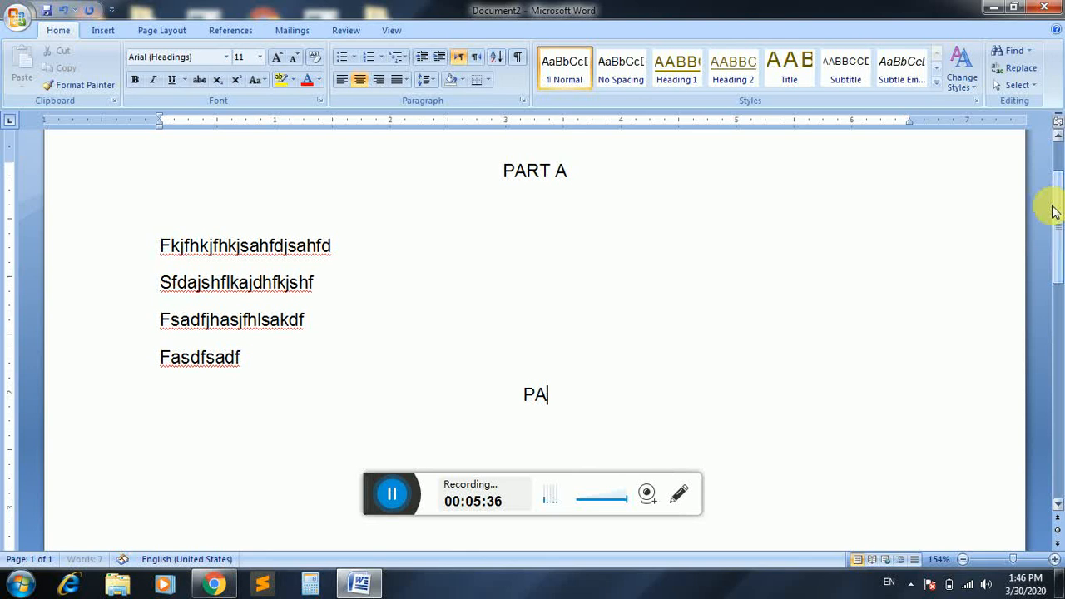
{"action": "type", "text": "RT B"}
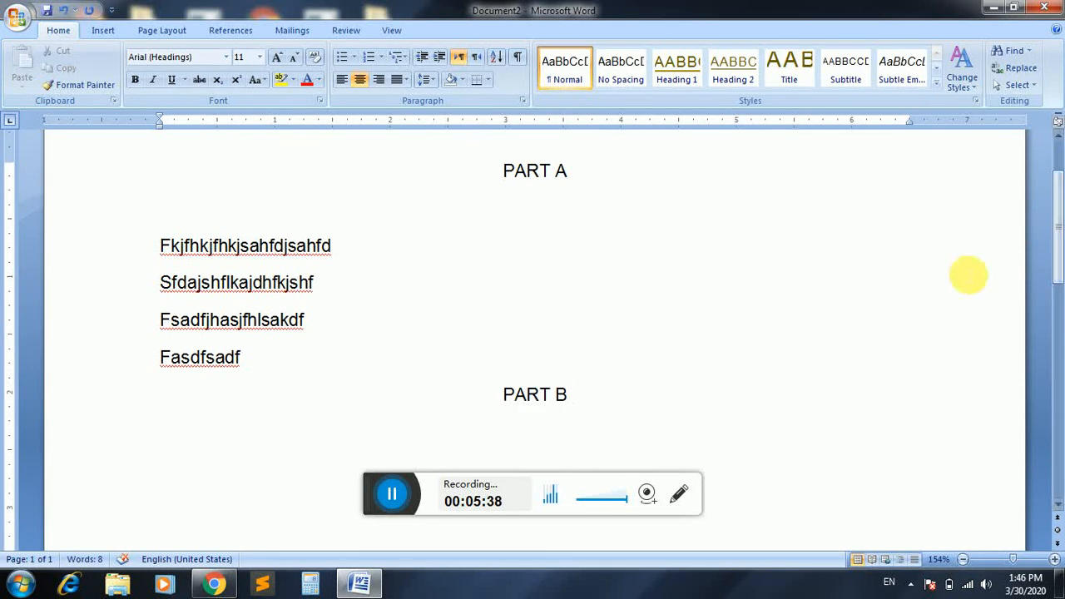
Enter two left-aligned lines of random filler text below the PART B heading.
{"action": "key", "text": "Return"}
{"action": "key", "text": "ctrl+l"}
{"action": "type", "text": "fj"}
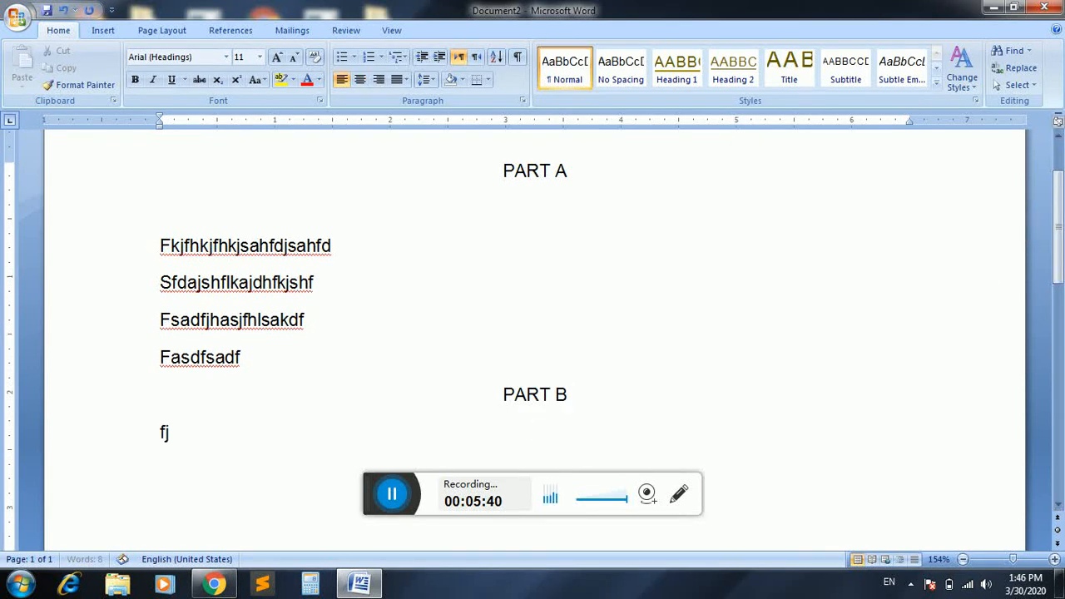
{"action": "type", "text": "hadlkfjhkdjfhajdfhlkjshflkjdsaf"}
{"action": "key", "text": "Return"}
{"action": "type", "text": "fdfhsad"}
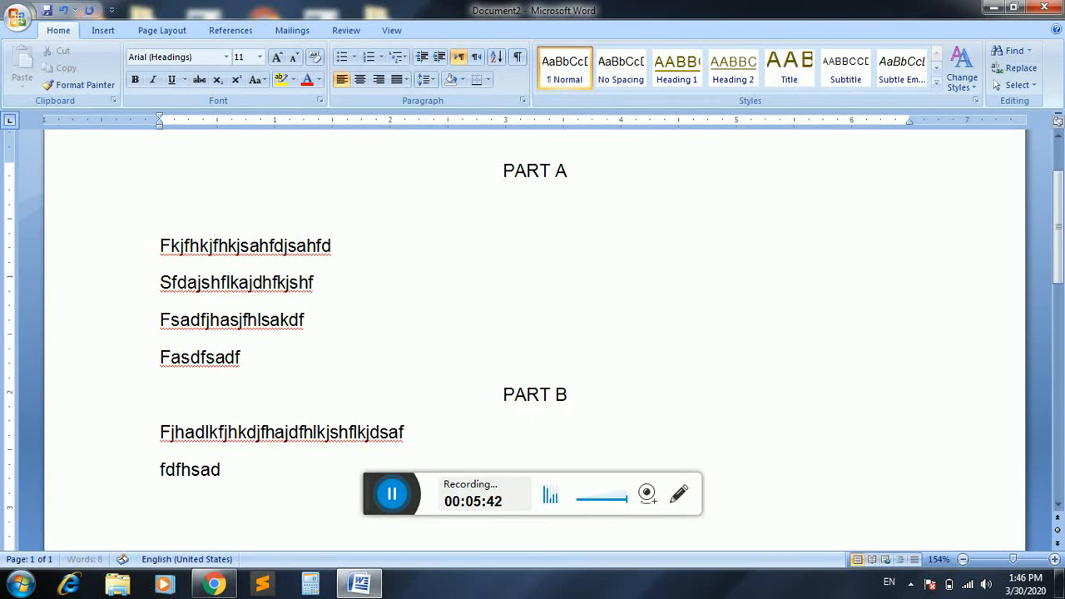
{"action": "type", "text": "flkjhdsljfhas"}
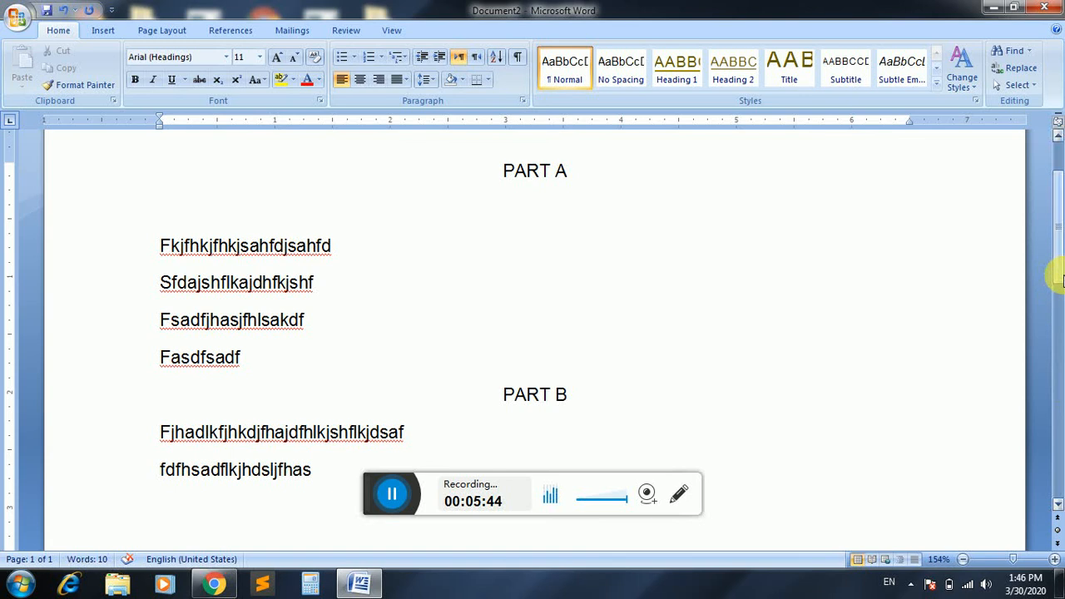
Apply black paragraph shading to the PART A heading.
{"action": "scroll", "coordinate": [1058, 258], "scroll_direction": "up", "scroll_amount": 1}
{"action": "left_click_drag", "start_coordinate": [587, 239], "coordinate": [488, 232]}
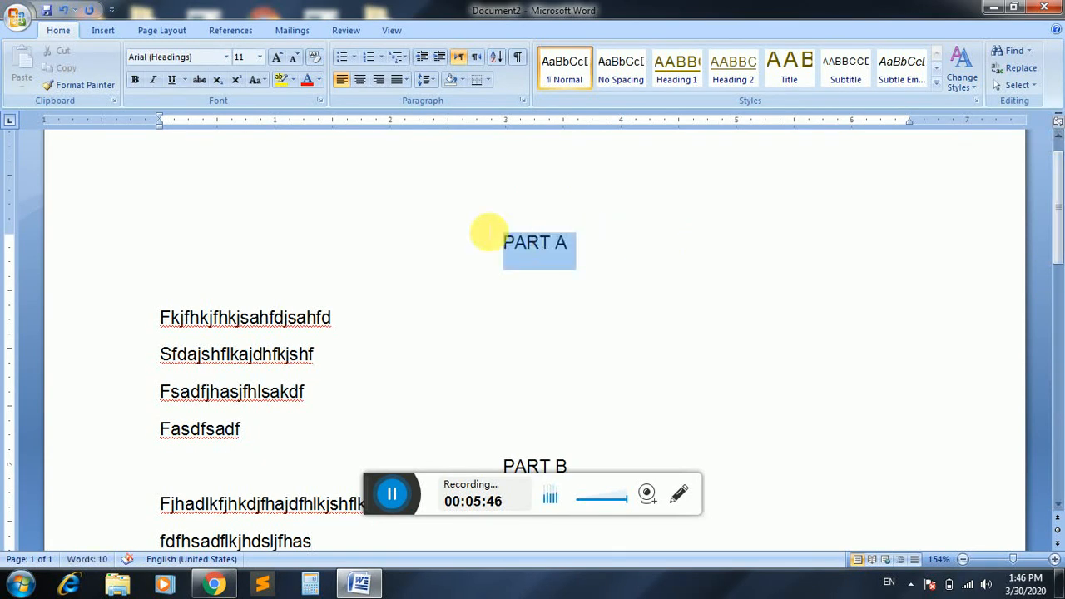
{"action": "left_click", "coordinate": [461, 81]}
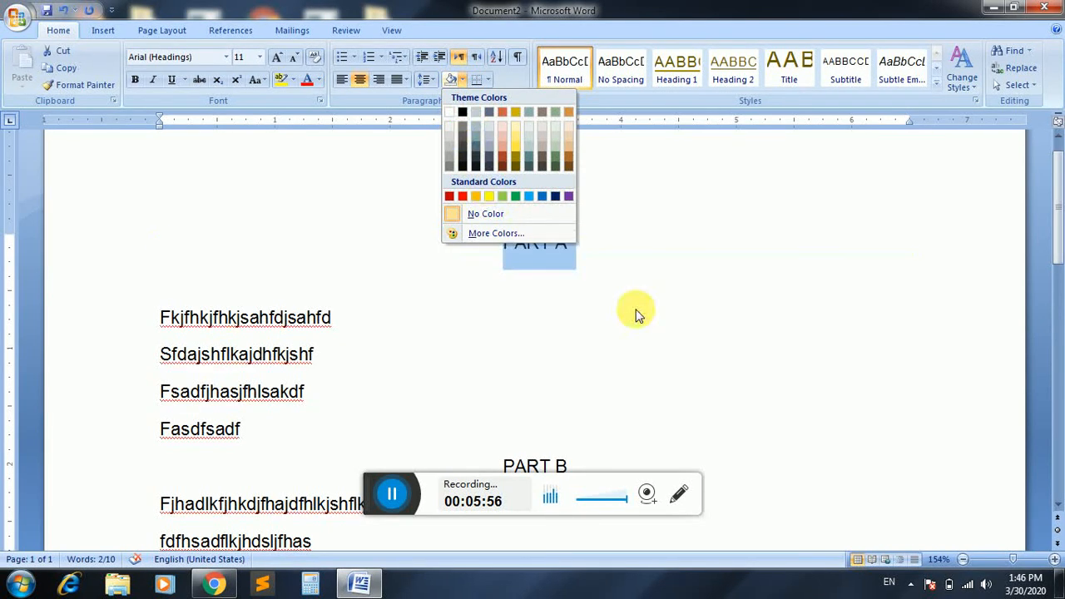
{"action": "left_click", "coordinate": [462, 111]}
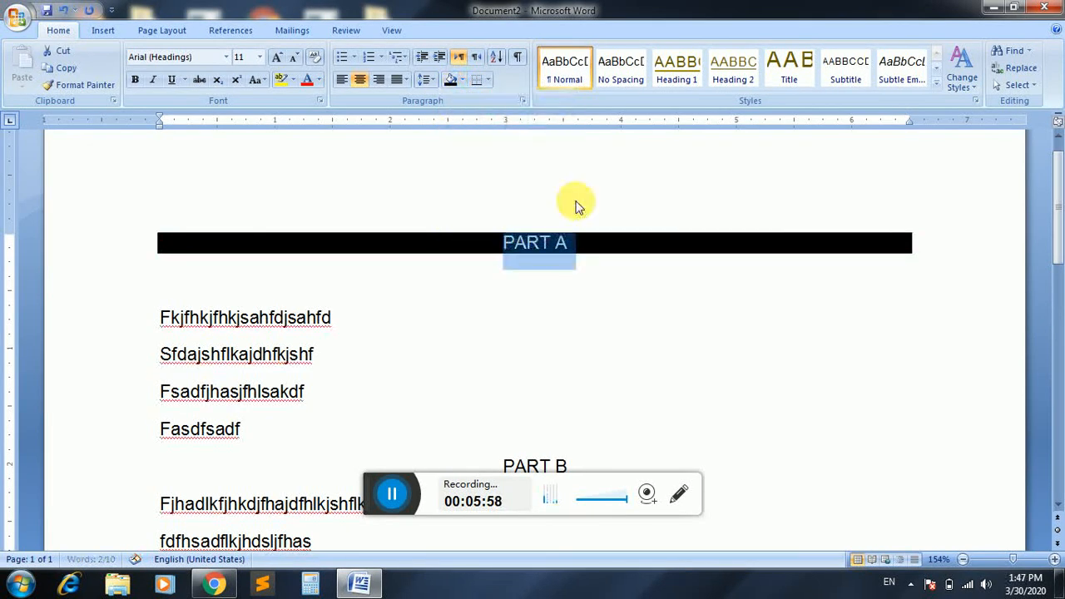
{"action": "left_click", "coordinate": [630, 275]}
Apply the same black paragraph shading to the PART B heading.
{"action": "left_click_drag", "start_coordinate": [1057, 230], "coordinate": [1059, 285]}
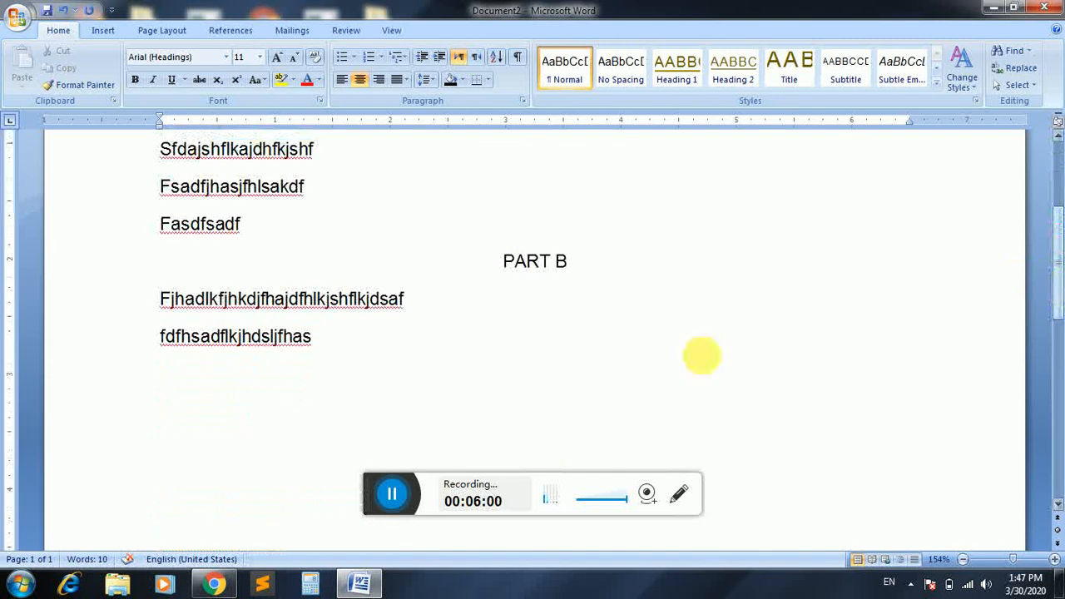
{"action": "left_click_drag", "start_coordinate": [601, 266], "coordinate": [482, 264]}
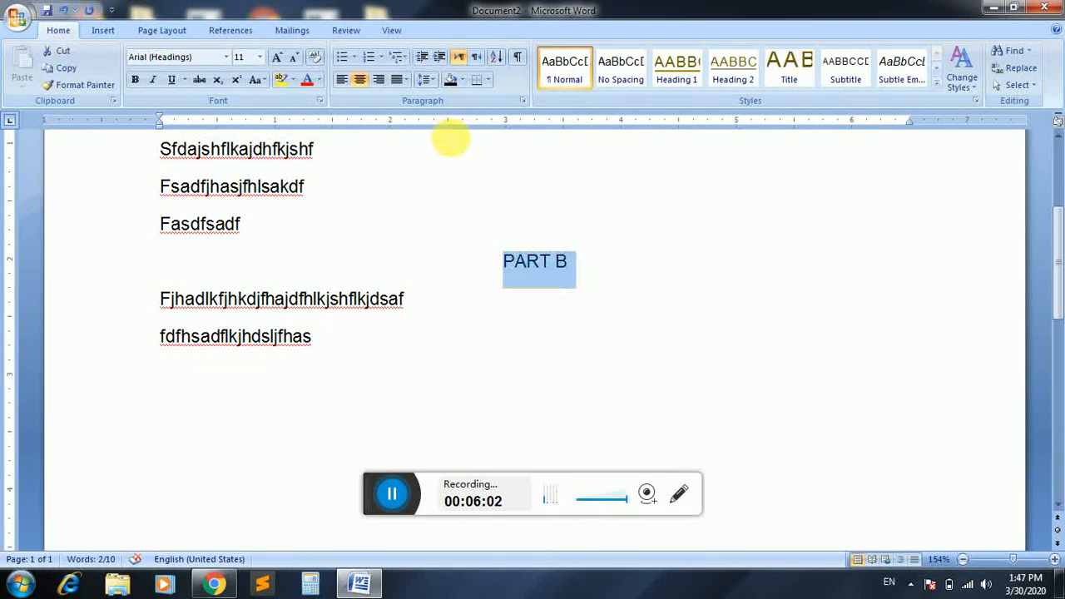
{"action": "left_click", "coordinate": [450, 79]}
{"action": "left_click", "coordinate": [983, 275]}
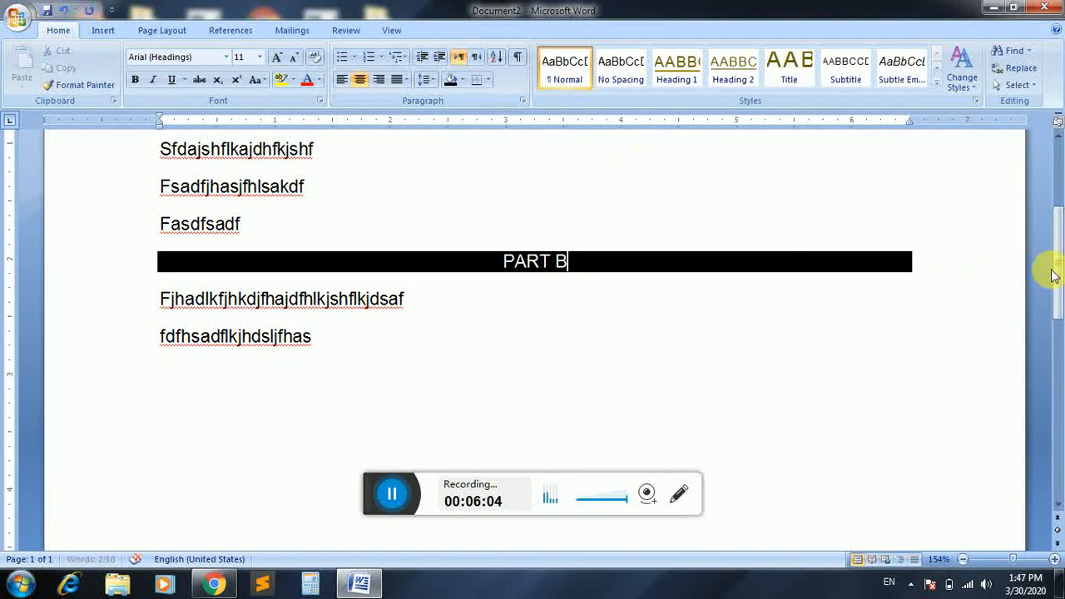
Add a bottom border and a top border to the two filler lines under PART B.
{"action": "left_click_drag", "start_coordinate": [1052, 275], "coordinate": [1059, 251]}
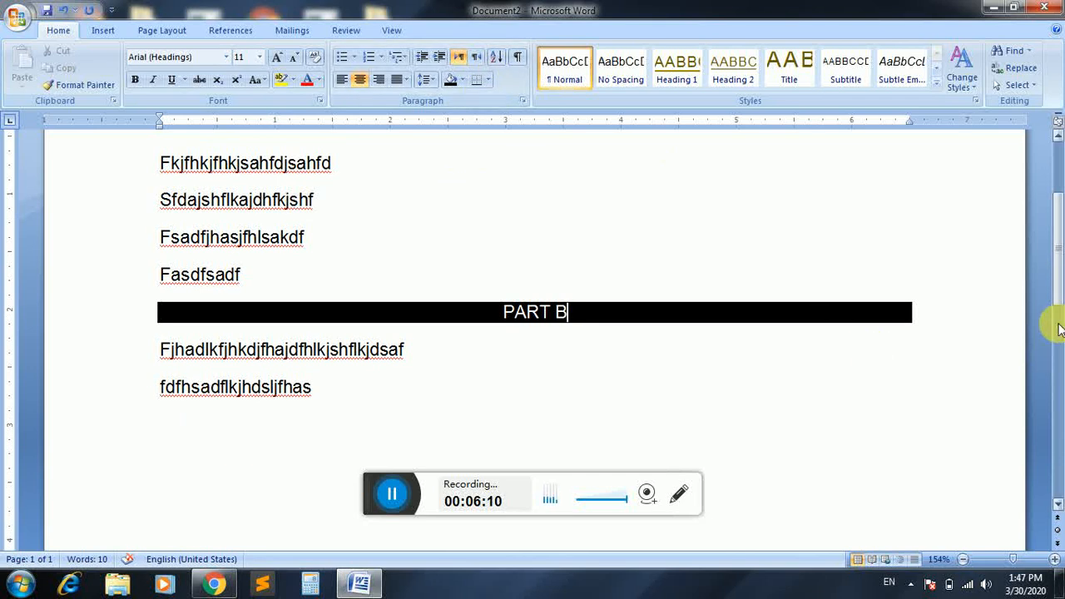
{"action": "left_click_drag", "start_coordinate": [1059, 287], "coordinate": [1059, 298]}
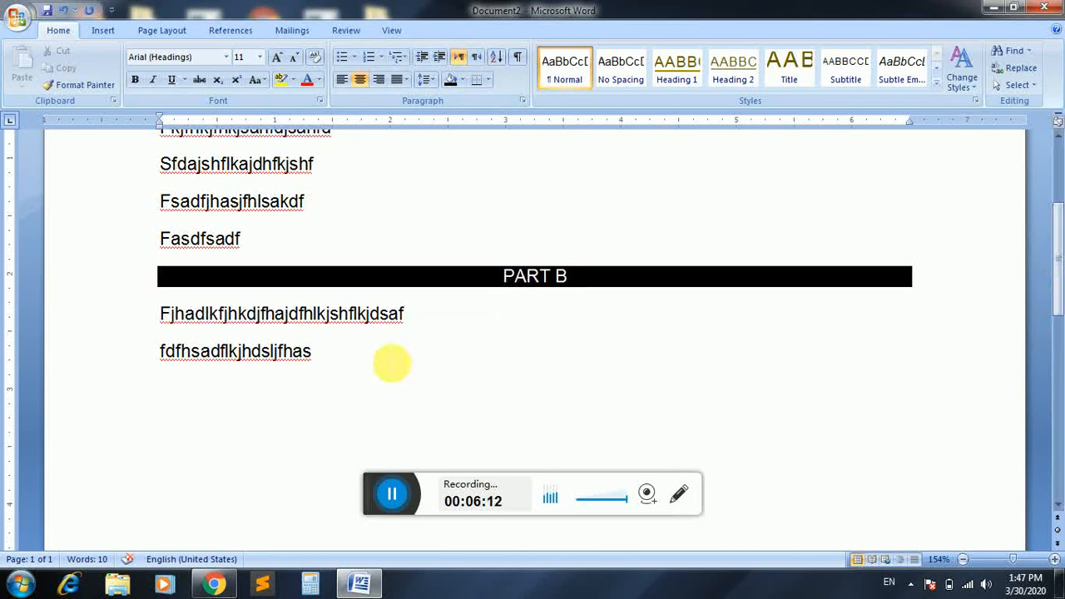
{"action": "left_click_drag", "start_coordinate": [390, 363], "coordinate": [148, 350]}
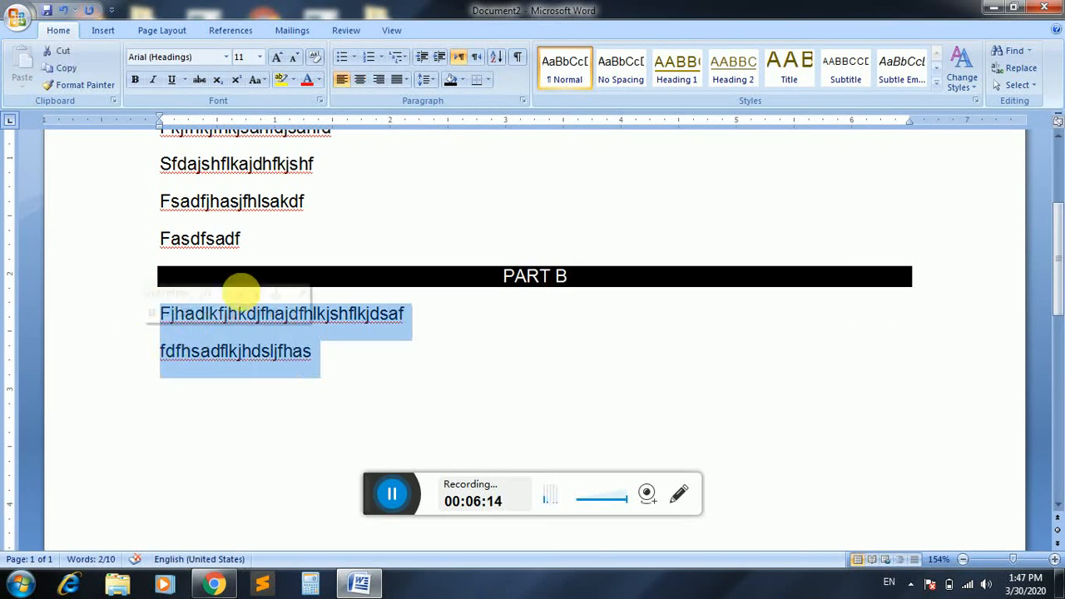
{"action": "left_click", "coordinate": [488, 80]}
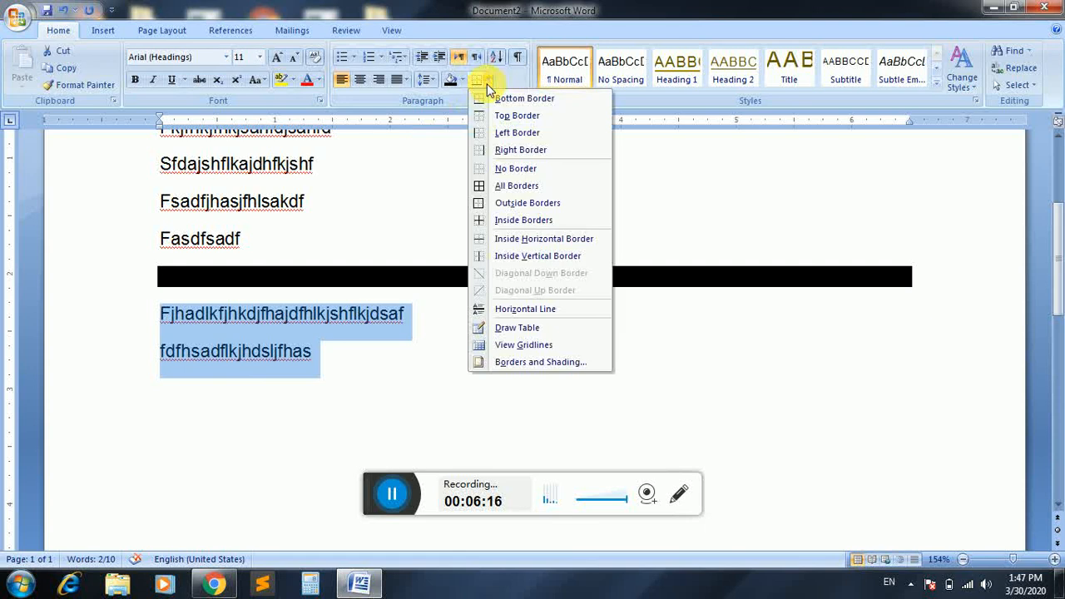
{"action": "left_click", "coordinate": [491, 98]}
{"action": "left_click", "coordinate": [487, 81]}
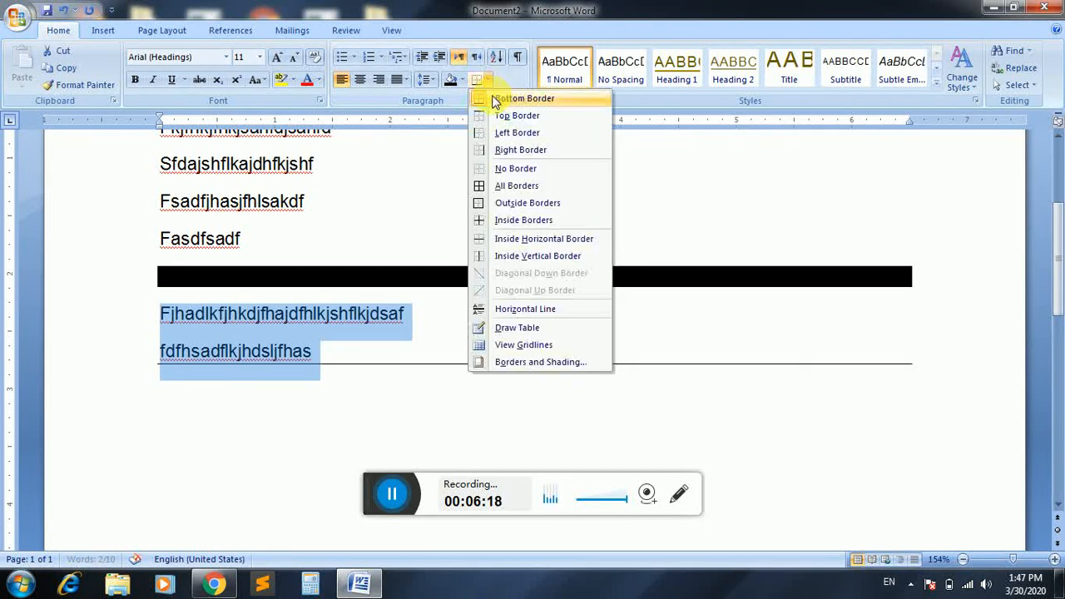
{"action": "left_click", "coordinate": [494, 112]}
Add left and right borders to the two lines under PART B and finish with All Borders.
{"action": "left_click", "coordinate": [489, 81]}
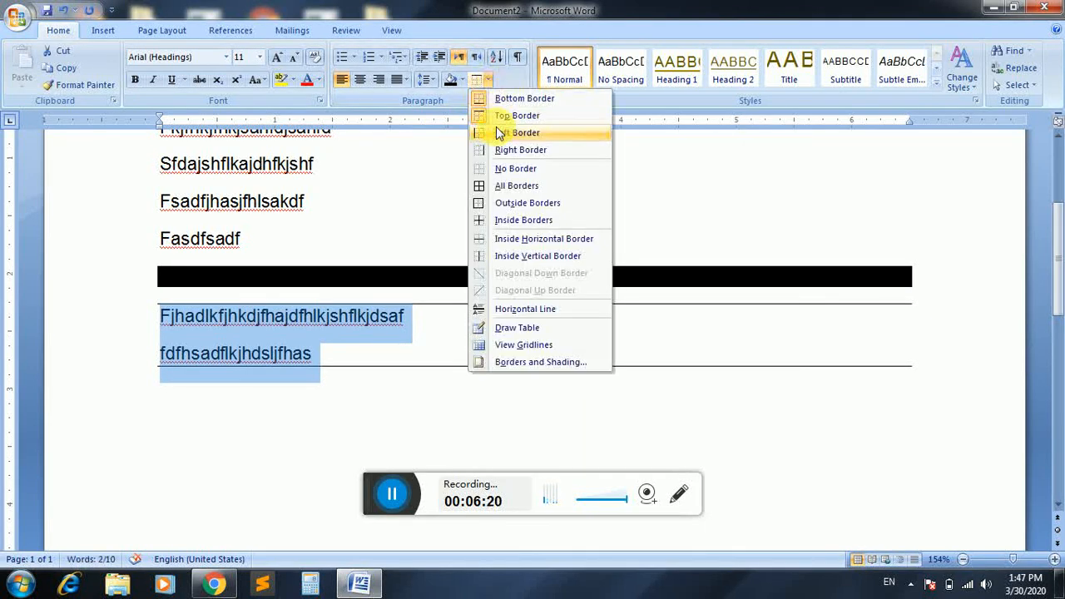
{"action": "left_click", "coordinate": [499, 132]}
{"action": "left_click", "coordinate": [488, 80]}
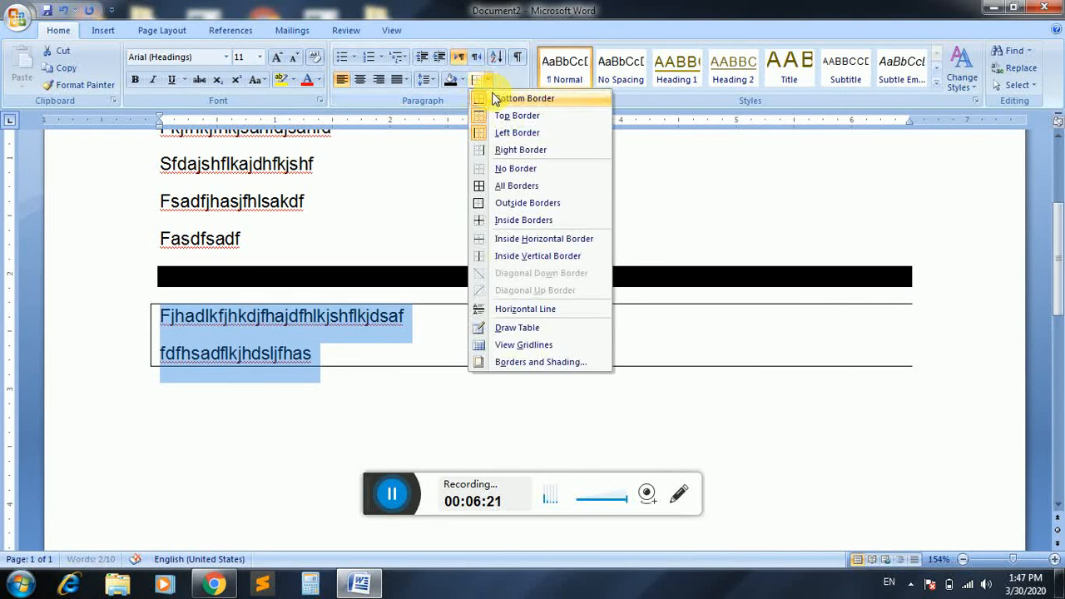
{"action": "left_click", "coordinate": [502, 149]}
{"action": "left_click", "coordinate": [488, 80]}
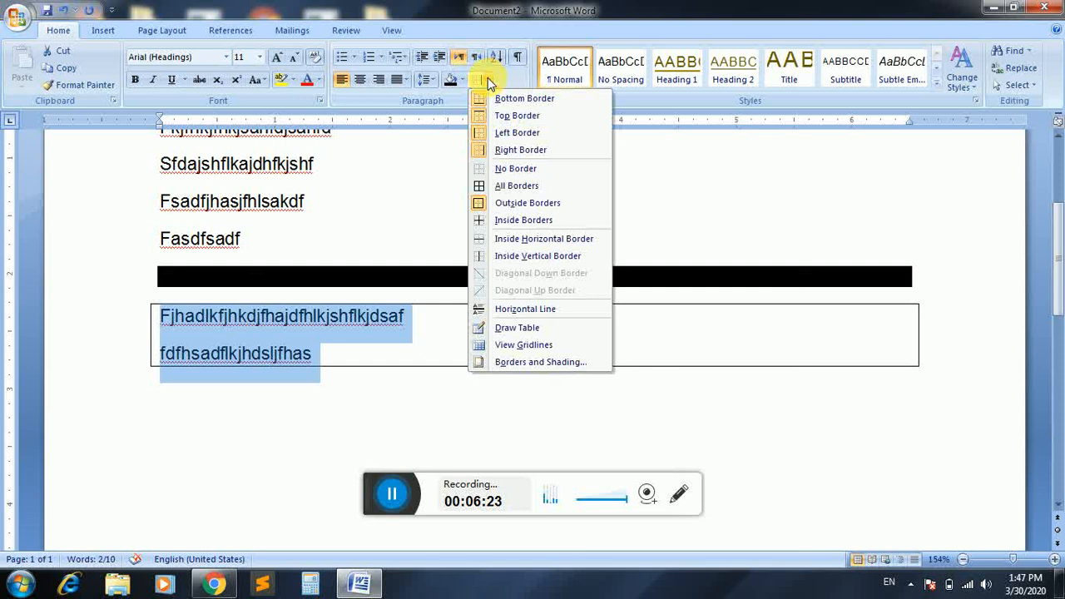
{"action": "left_click", "coordinate": [511, 184]}
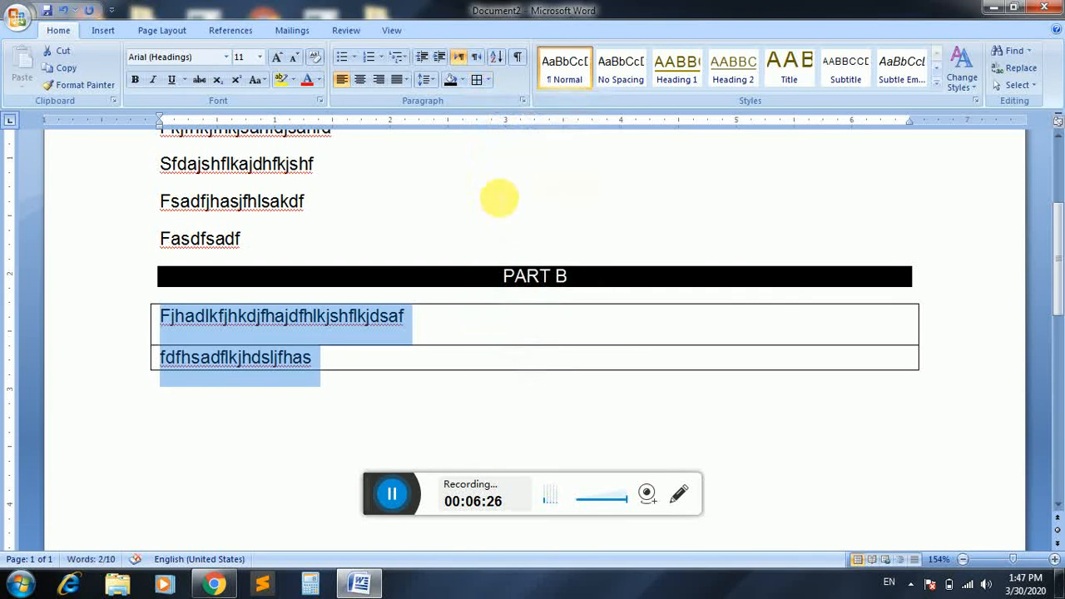
Apply inside borders to the two filler lines under PART B, and remove all borders from those lines.
{"action": "left_click", "coordinate": [488, 80]}
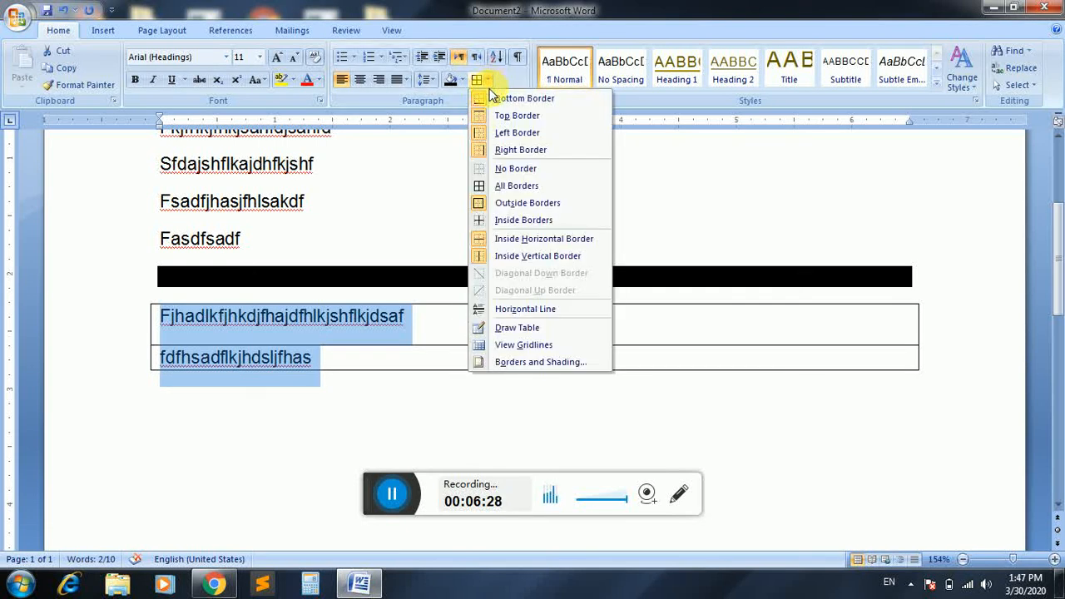
{"action": "left_click", "coordinate": [503, 208]}
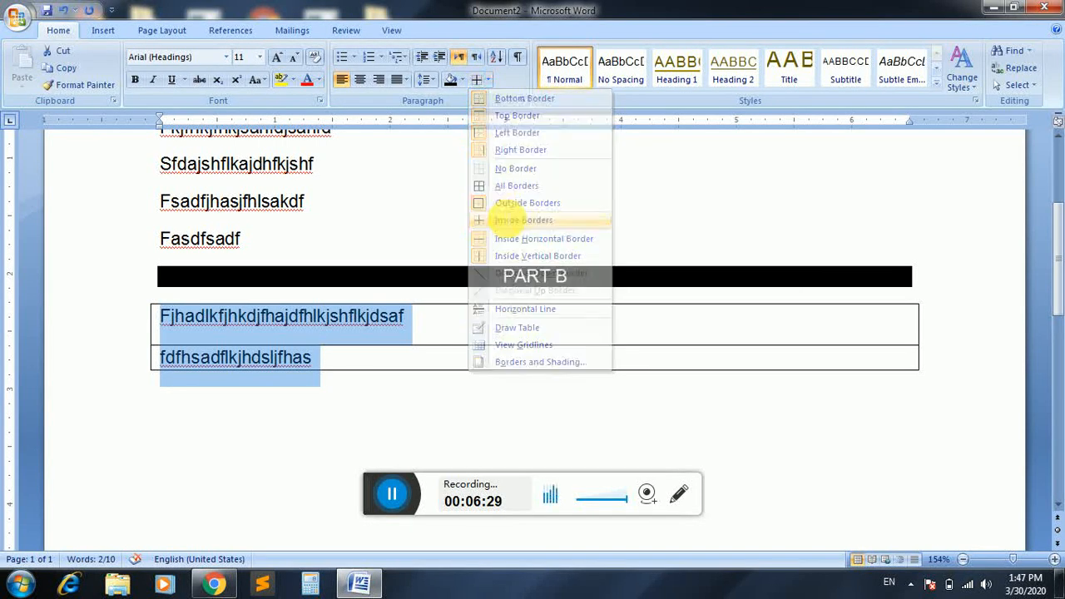
{"action": "left_click", "coordinate": [488, 80]}
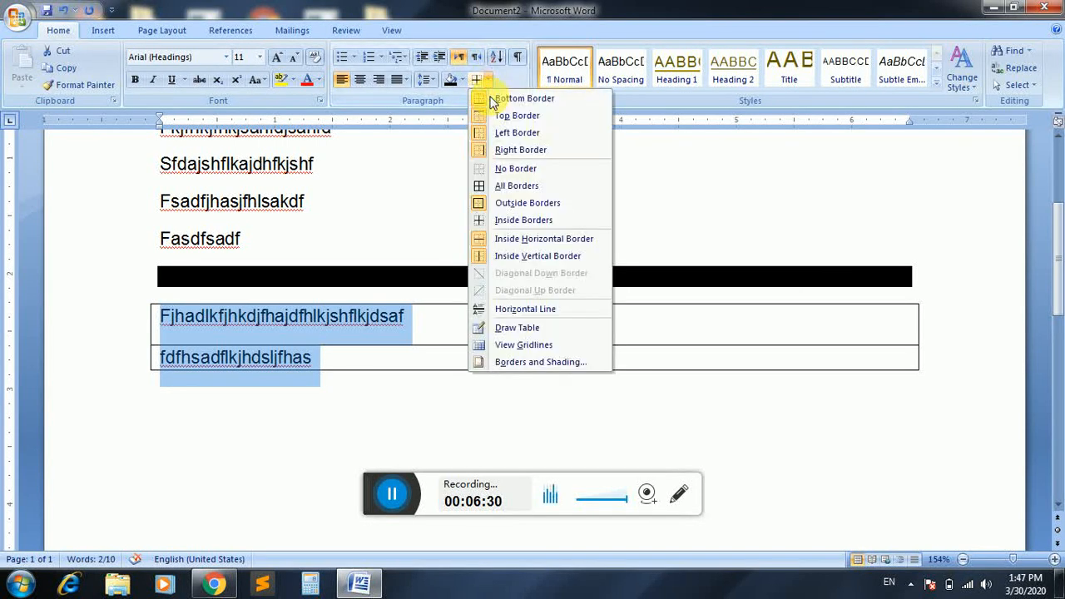
{"action": "left_click", "coordinate": [500, 170]}
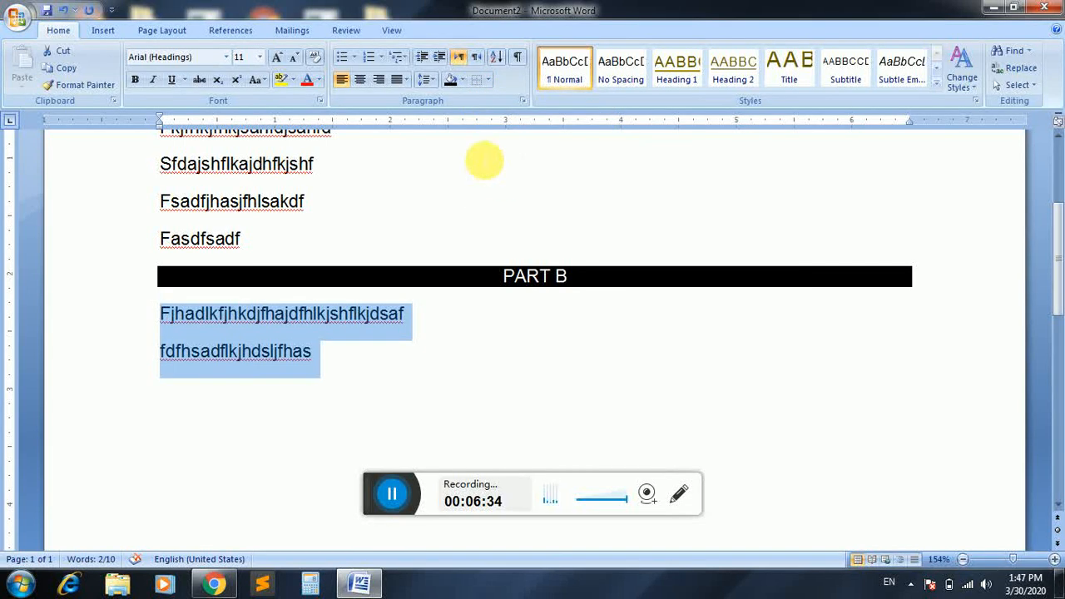
{"action": "left_click", "coordinate": [457, 56]}
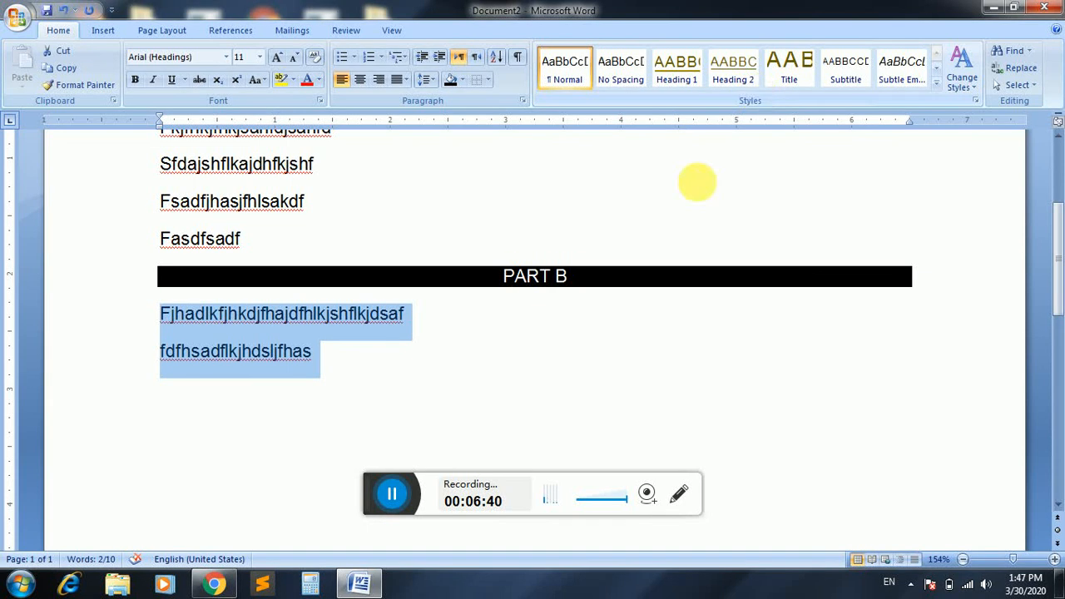
{"action": "left_click", "coordinate": [552, 311]}
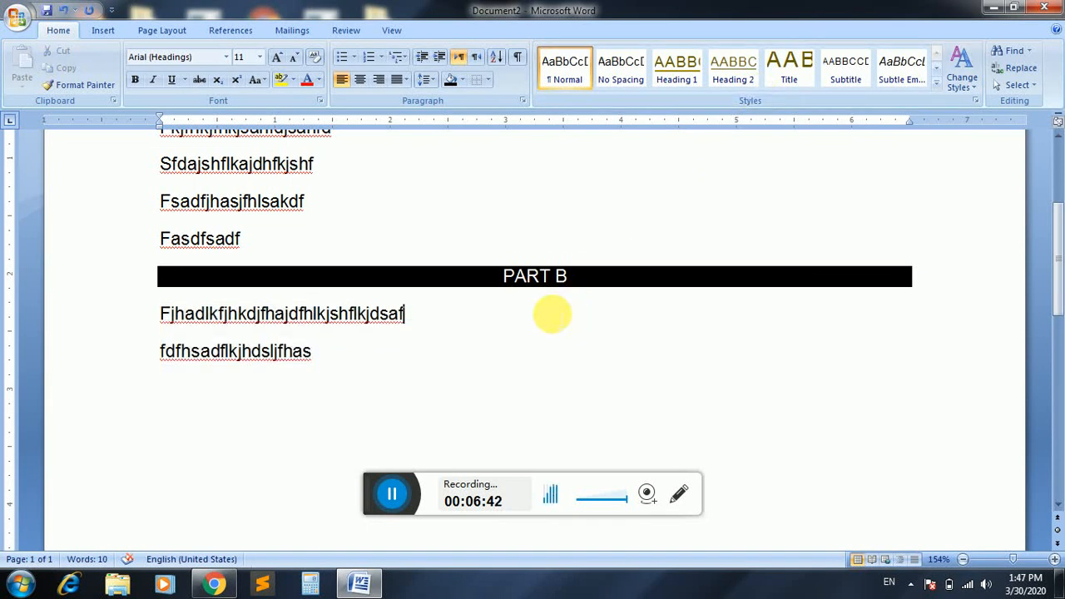
Close the current document without saving and create a new blank document.
{"action": "key", "text": "alt+F4"}
{"action": "key", "text": "n"}
{"action": "key", "text": "ctrl+n"}
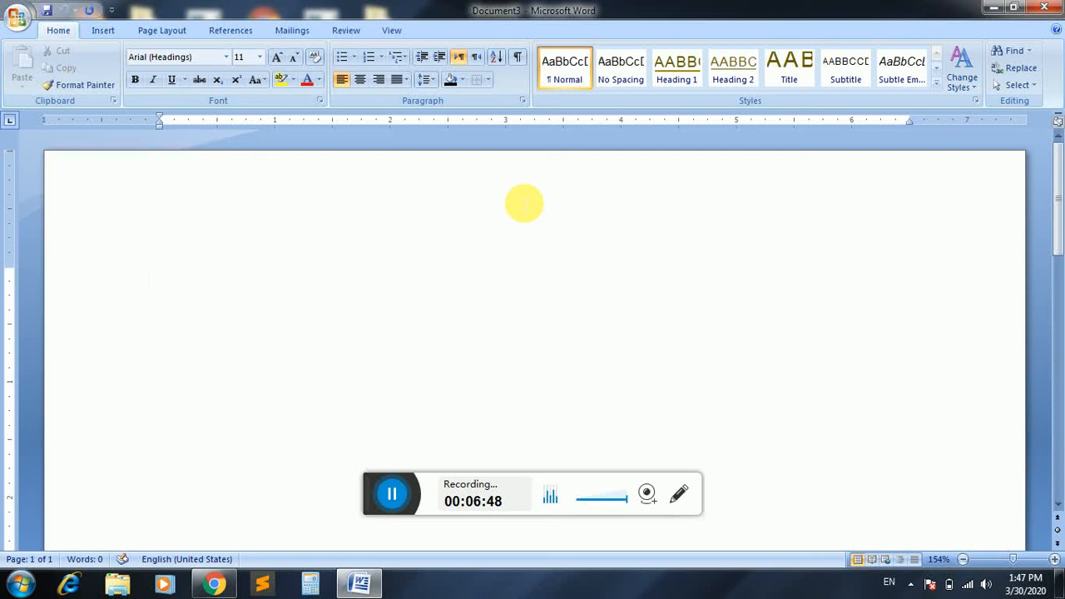
Write "Principal", "GHSS Khwaza Khela" and "Swat KPK" on three separate lines.
{"action": "type", "text": "Principal"}
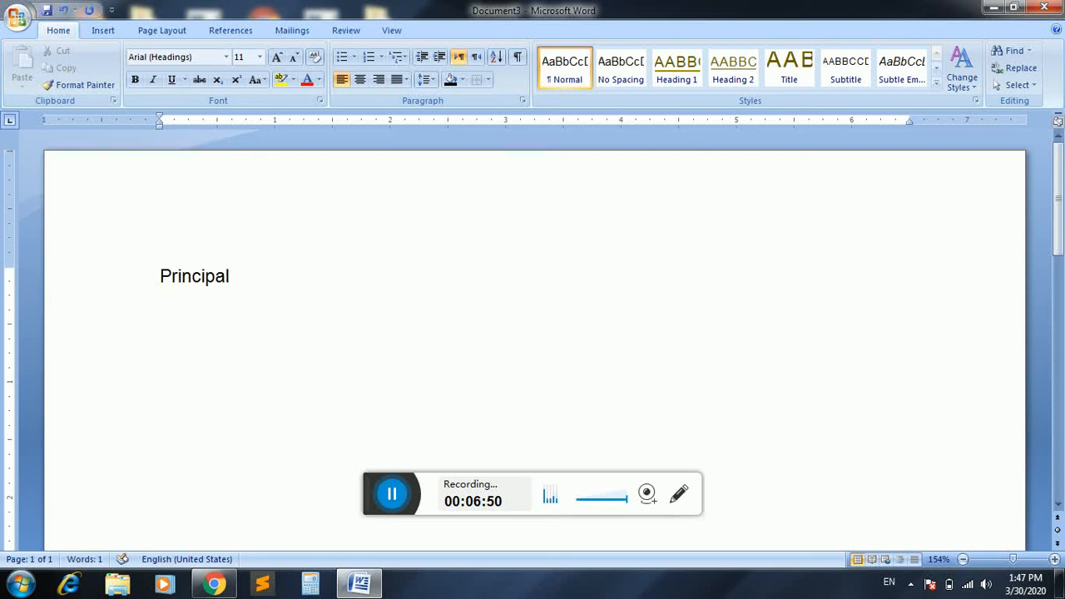
{"action": "key", "text": "Return"}
{"action": "type", "text": "GHSS Khwaza"}
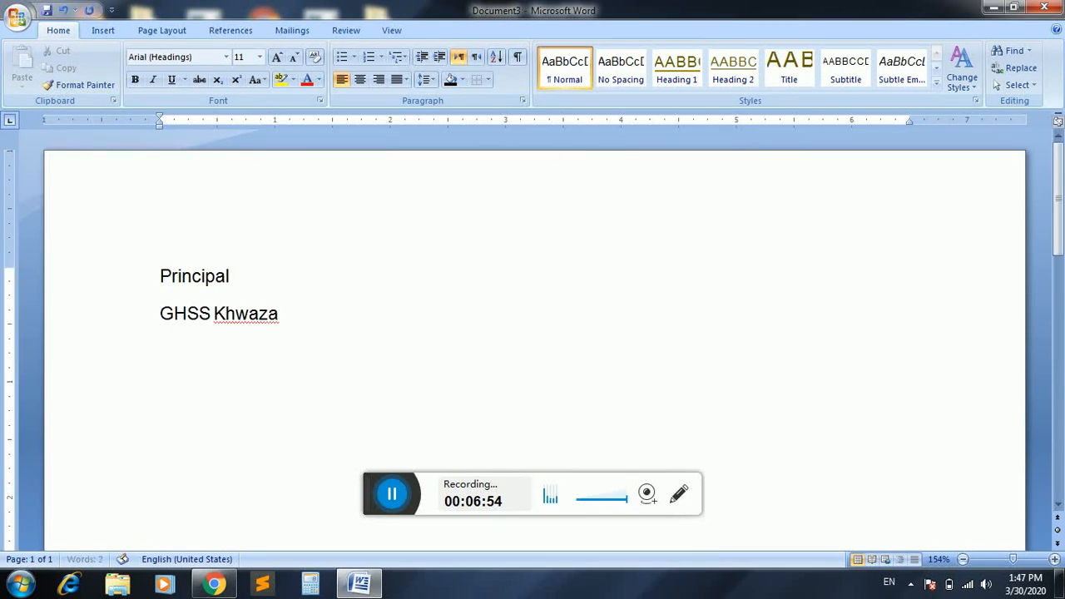
{"action": "type", "text": " Khela "}
{"action": "type", "text": "Swat KPK"}
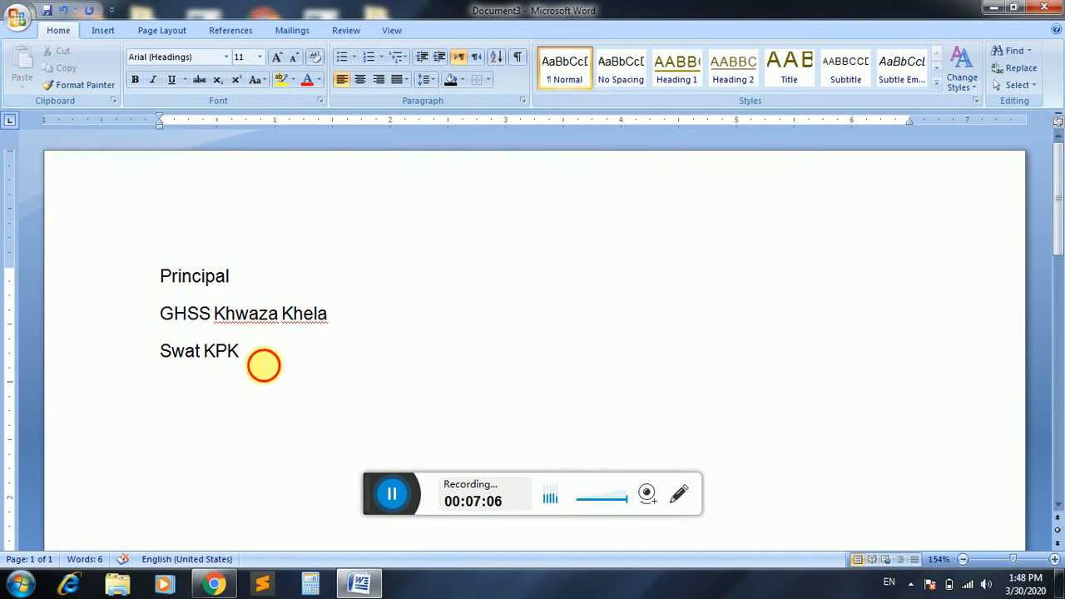
Switch the three lines between the No Spacing and Normal styles, ending on No Spacing, and delete the text.
{"action": "left_click_drag", "start_coordinate": [264, 363], "coordinate": [161, 275]}
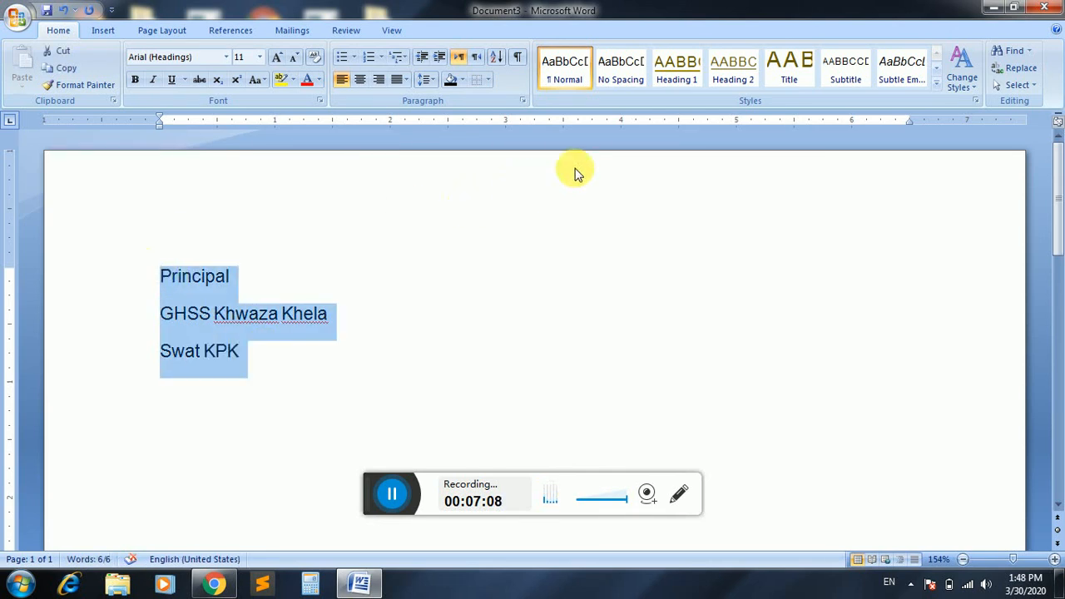
{"action": "left_click", "coordinate": [624, 76]}
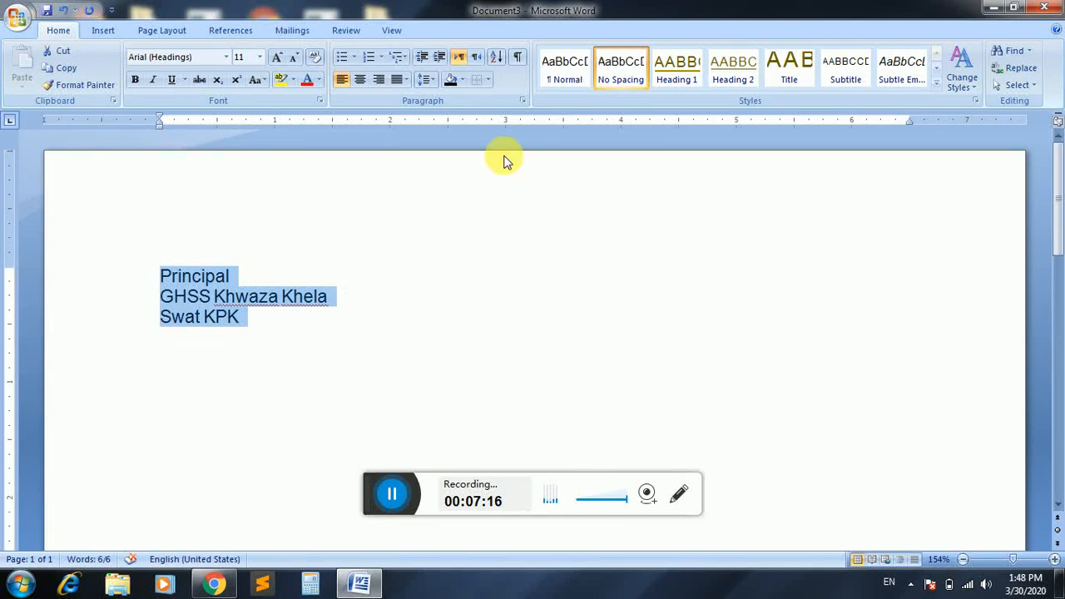
{"action": "left_click", "coordinate": [564, 68]}
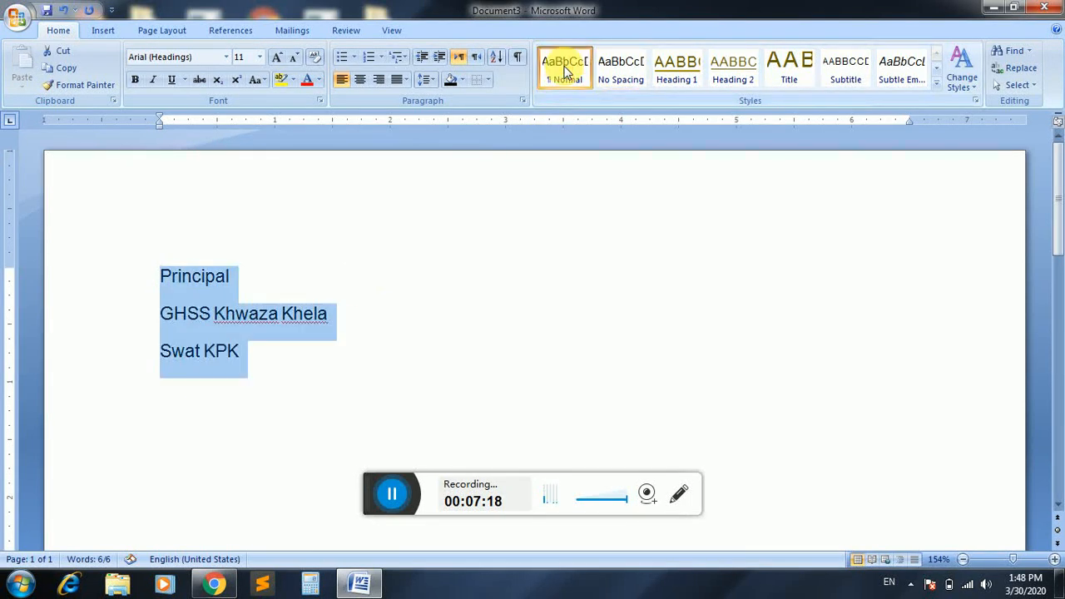
{"action": "left_click", "coordinate": [628, 69]}
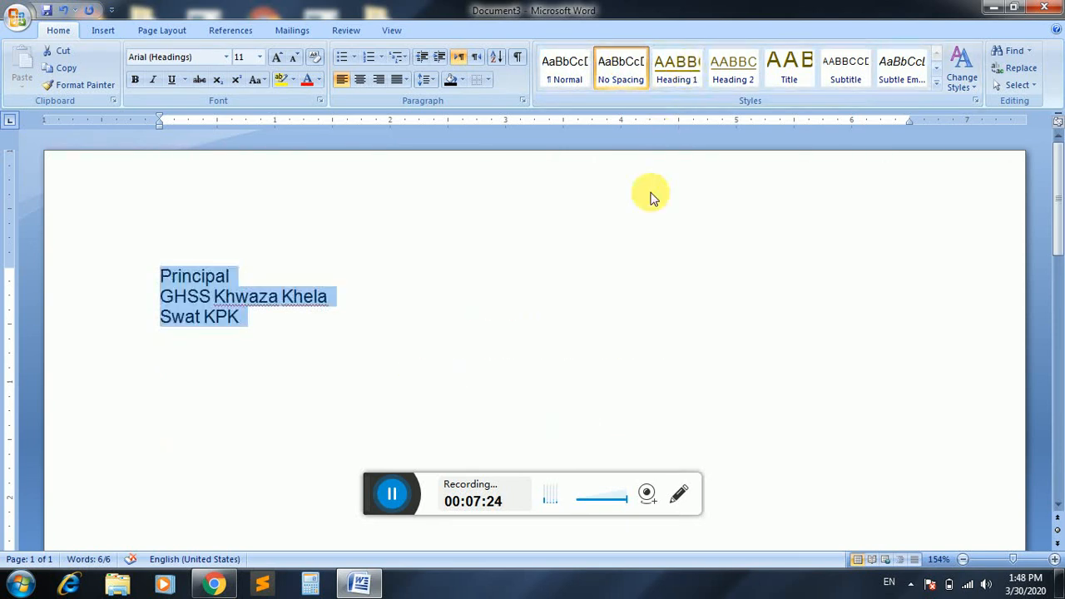
{"action": "key", "text": "Delete"}
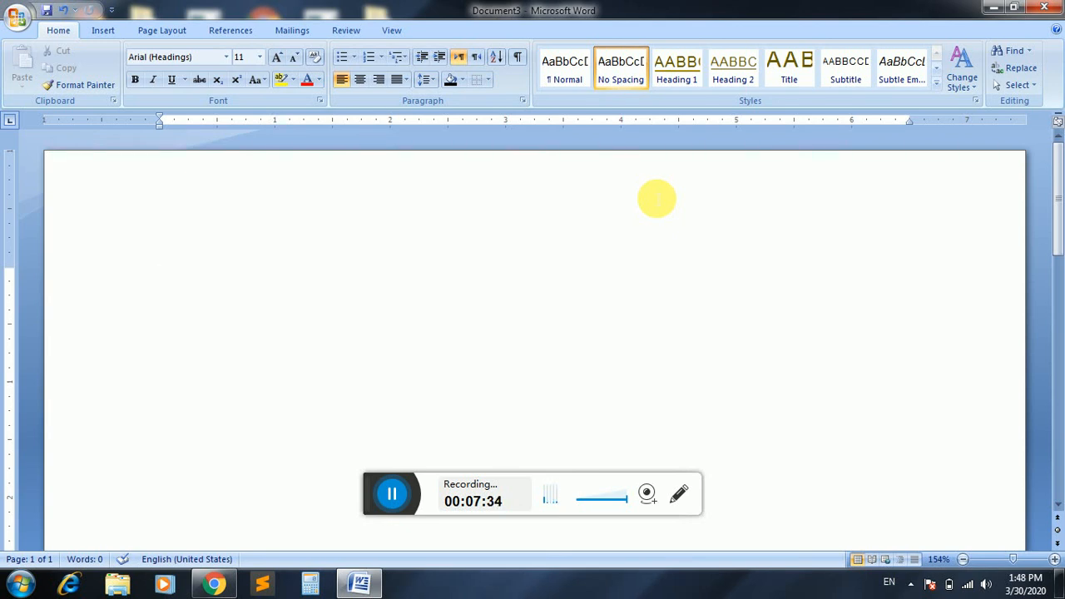
Apply the Heading 1 style to the empty line and enter the heading "WHAT IS DATA?".
{"action": "left_click", "coordinate": [675, 67]}
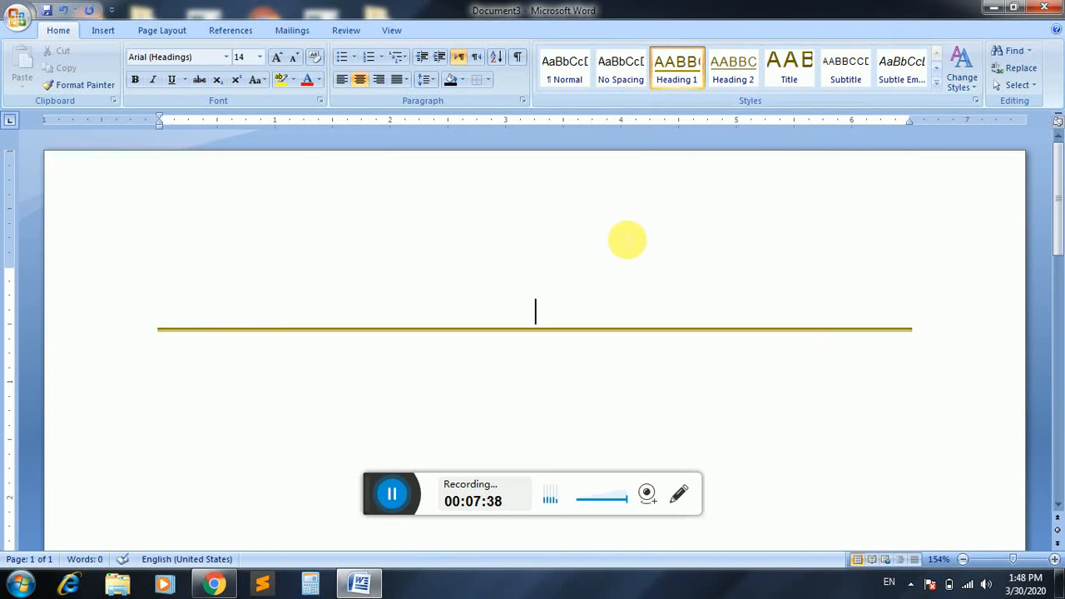
{"action": "type", "text": "WHAT IS "}
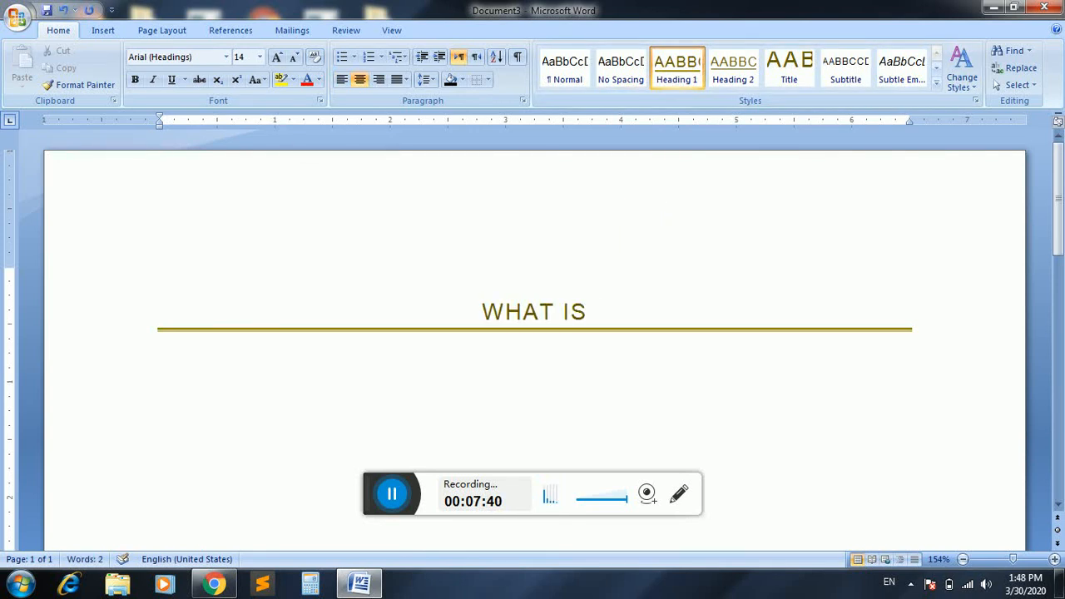
{"action": "type", "text": "DATA>"}
{"action": "key", "text": "BackSpace"}
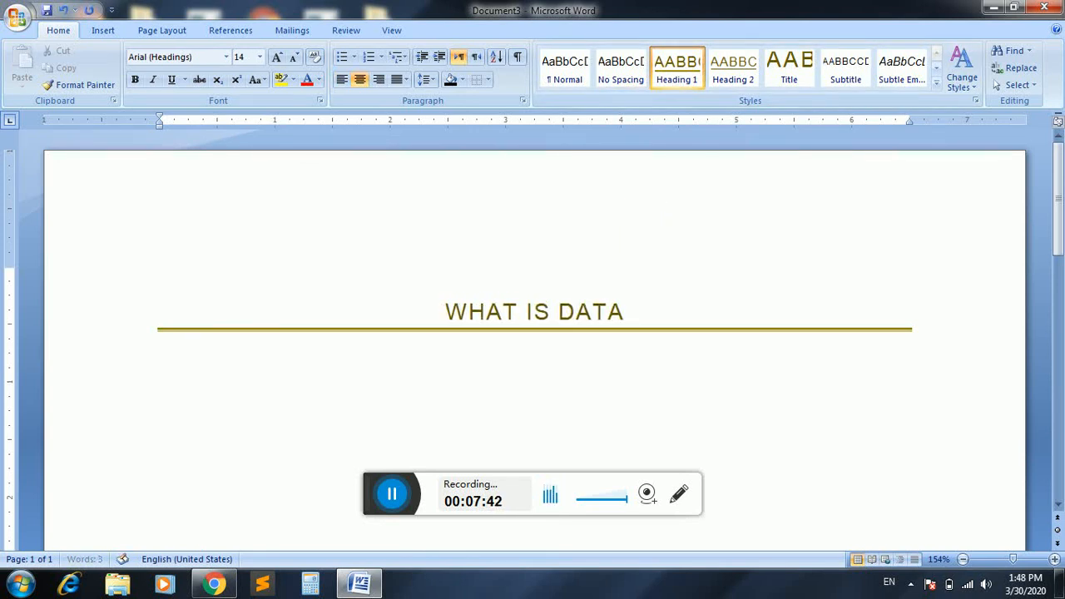
{"action": "type", "text": "?"}
Add a paragraph of random filler text about two lines long below the heading.
{"action": "key", "text": "Return"}
{"action": "type", "text": "fkjdsaflkjsadlkfj"}
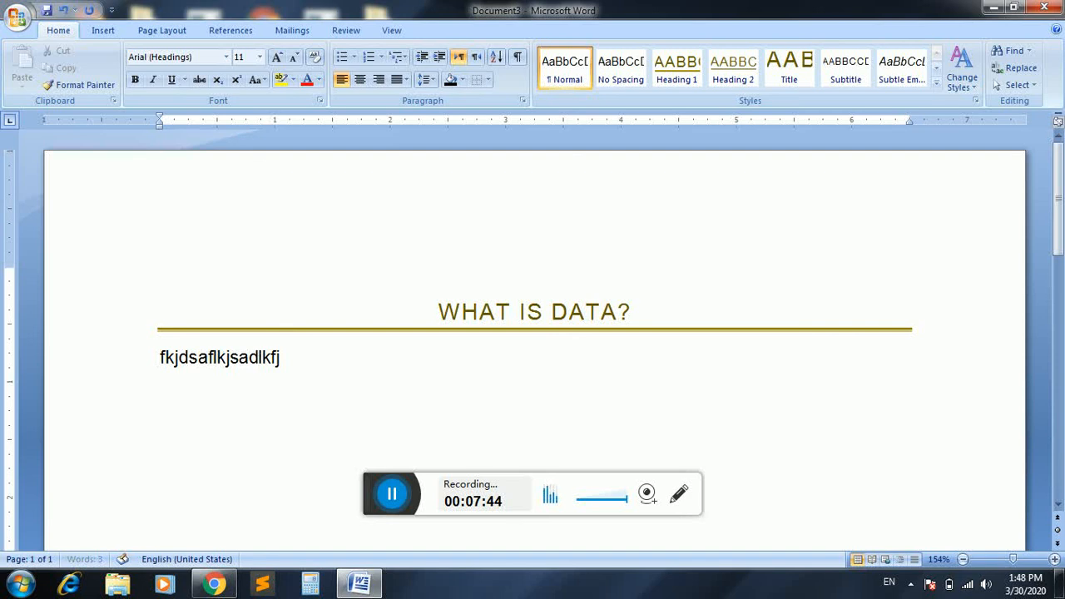
{"action": "type", "text": ";slkfdj;kjdsf;lksjdf;kjsdf;kjsafkjsakfjas;lkfj"}
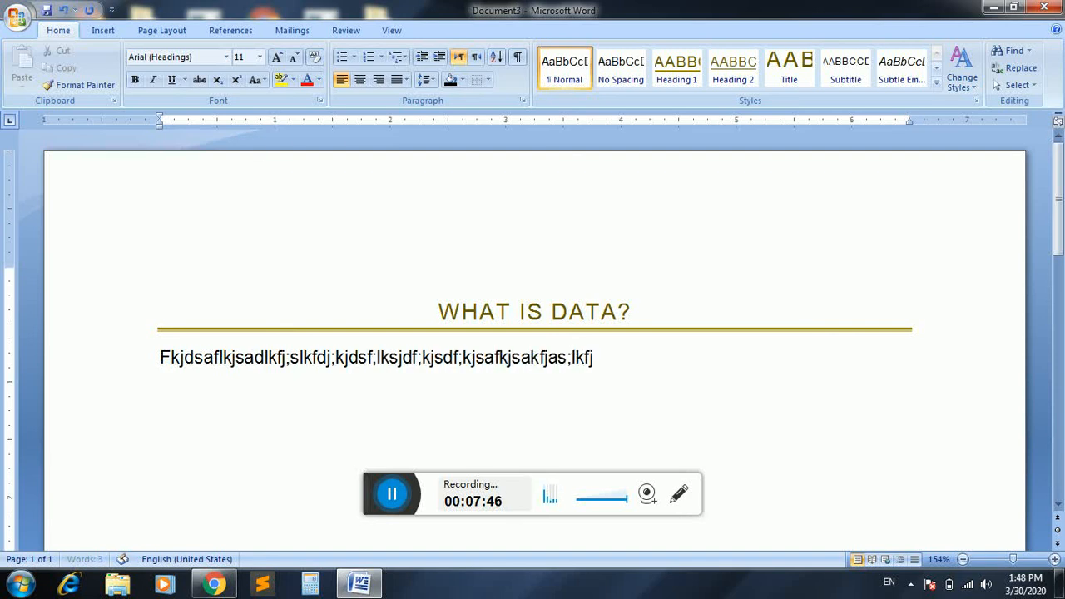
{"action": "type", "text": "kfdj;lksjfdlkdjf lksjdf;lkjadf;lkjsad;flkjsa;ldkjfa;slkdfj;lksa"}
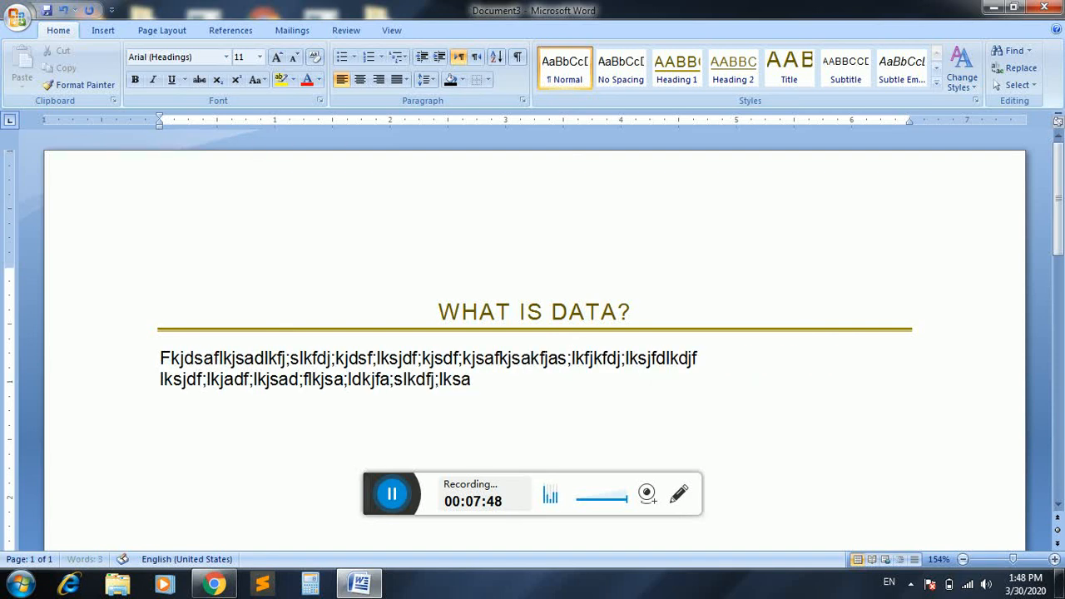
{"action": "type", "text": "jfd;lkasjfd;lkjdf ;lk jfd;lkjsadf ;lkjsd ;fjdsa;flkjsad"}
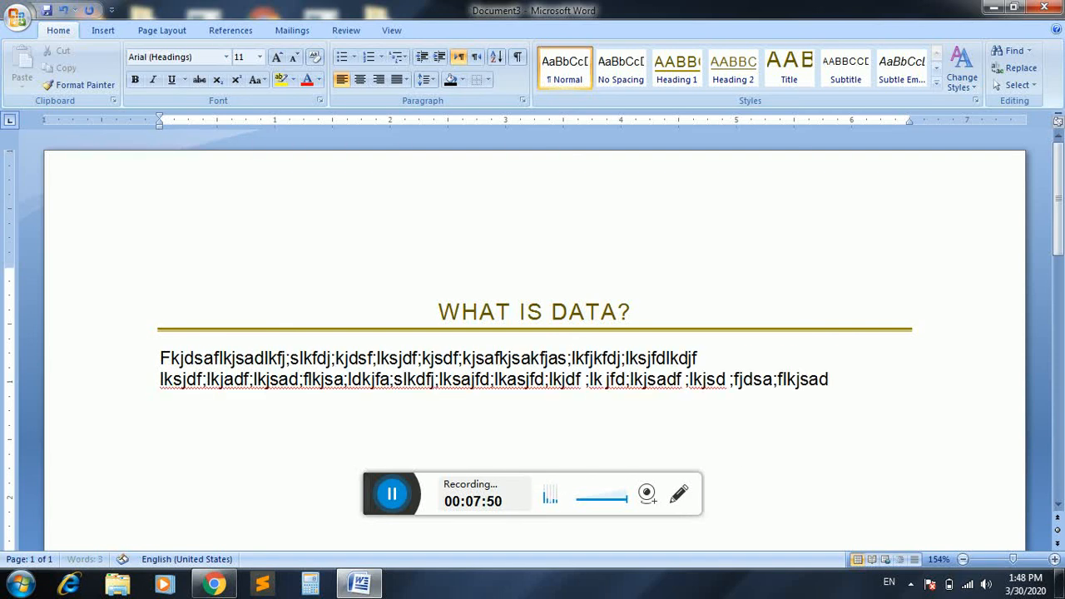
Change the document's style set to Modern.
{"action": "left_click", "coordinate": [544, 313]}
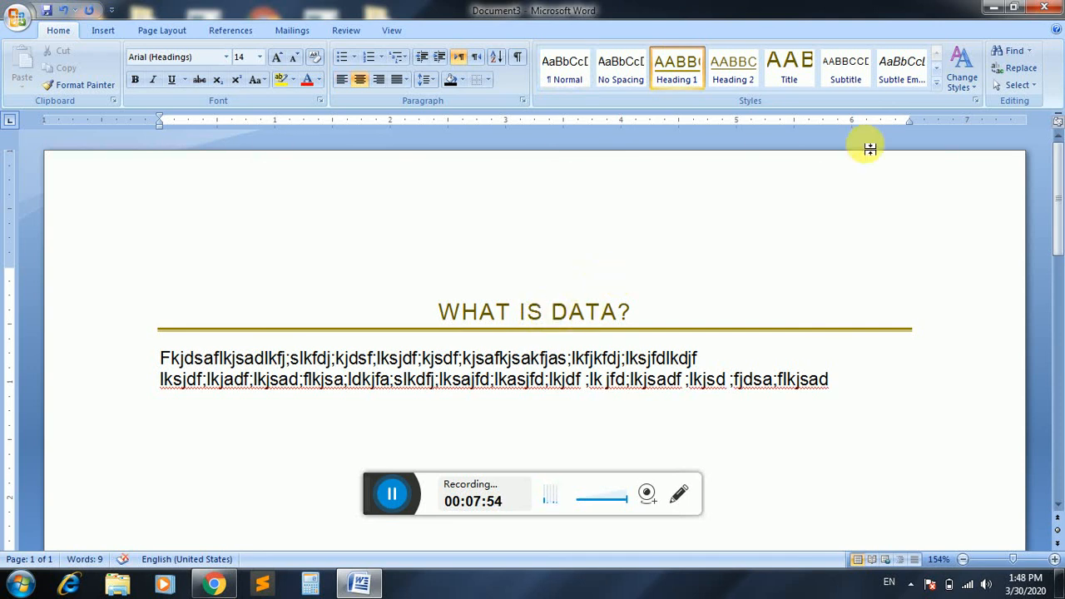
{"action": "left_click", "coordinate": [961, 70]}
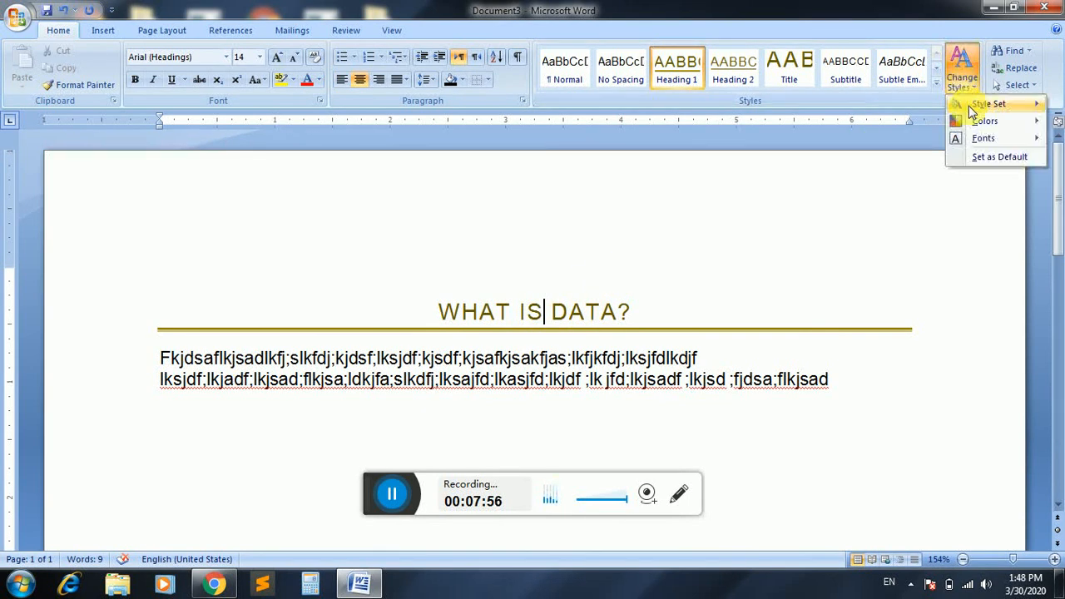
{"action": "mouse_move", "coordinate": [971, 108]}
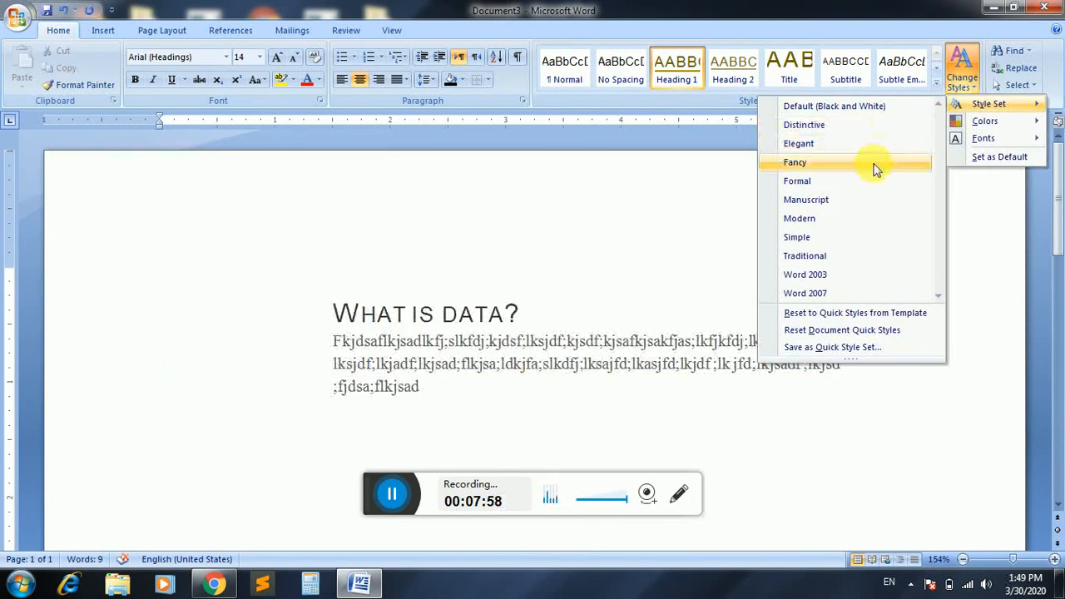
{"action": "left_click", "coordinate": [856, 222]}
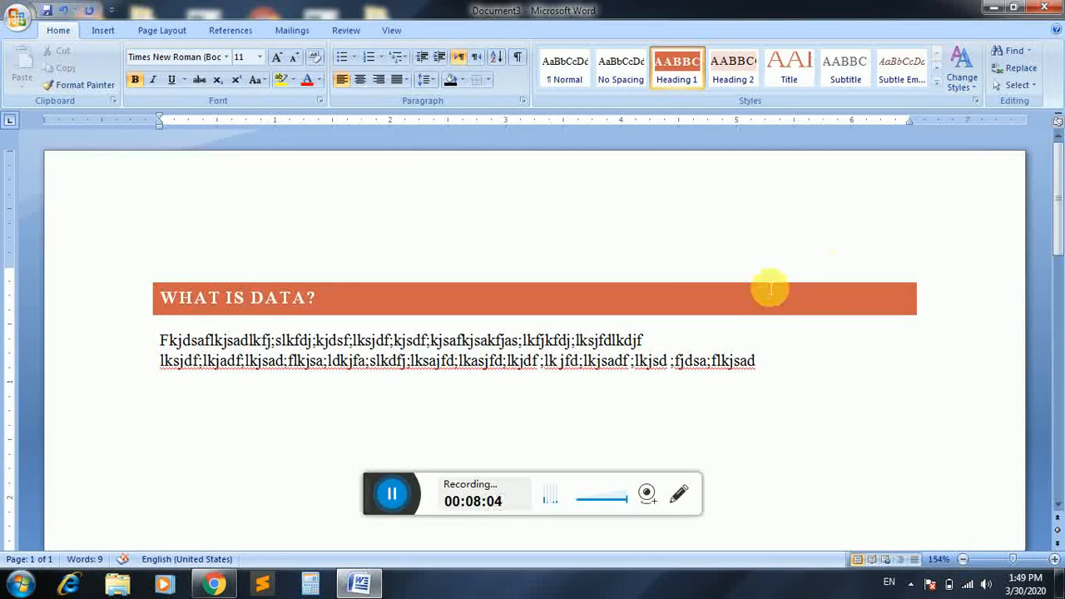
Change the document's style colors to Office and its style fonts to the Office pair, Cambria and Calibri.
{"action": "left_click", "coordinate": [963, 90]}
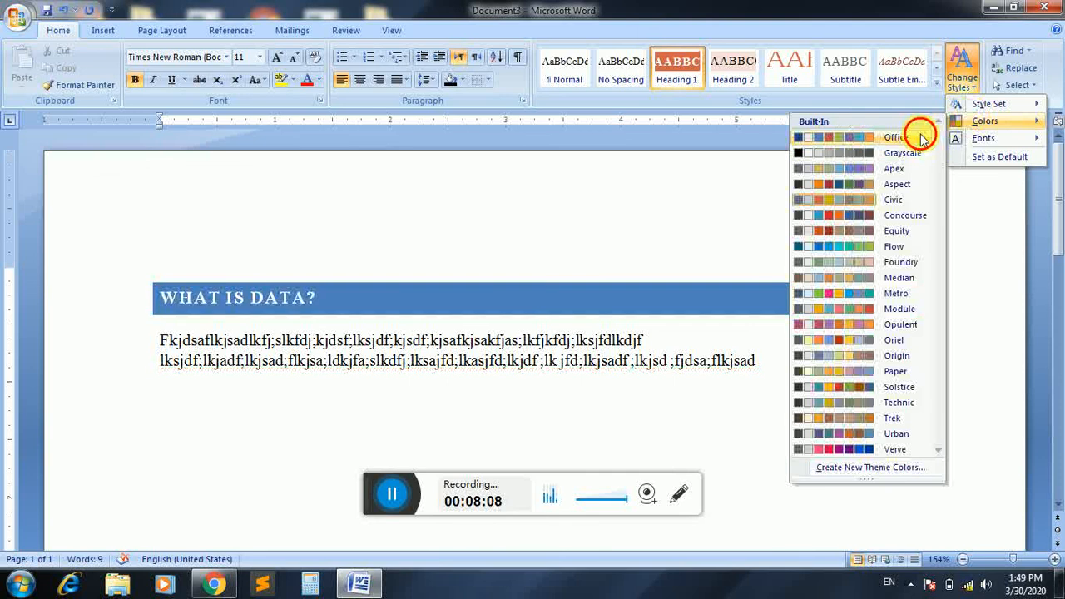
{"action": "left_click", "coordinate": [922, 138]}
{"action": "left_click", "coordinate": [970, 87]}
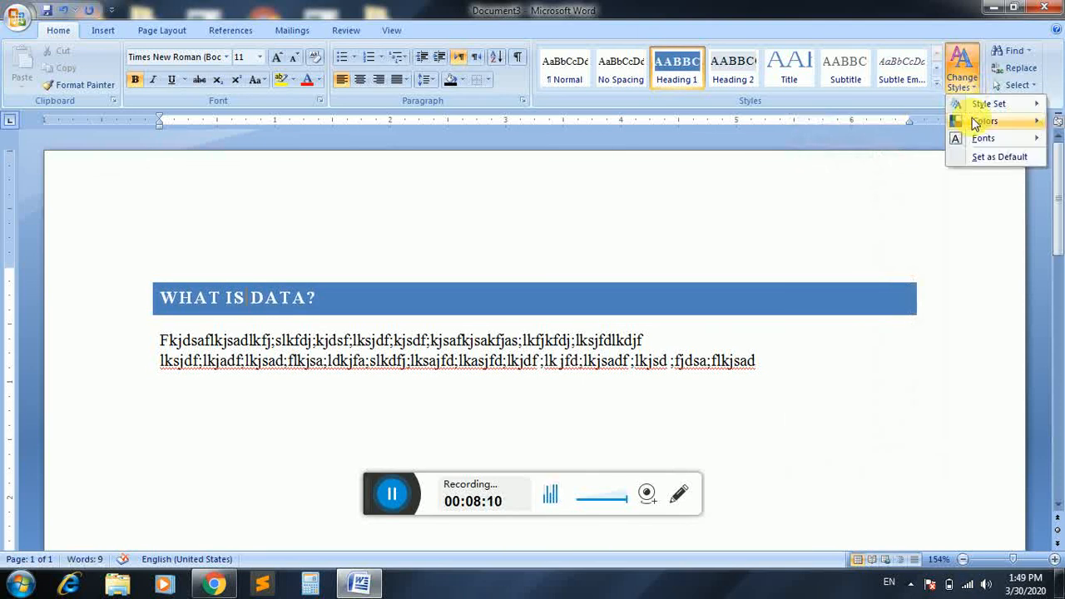
{"action": "mouse_move", "coordinate": [979, 137]}
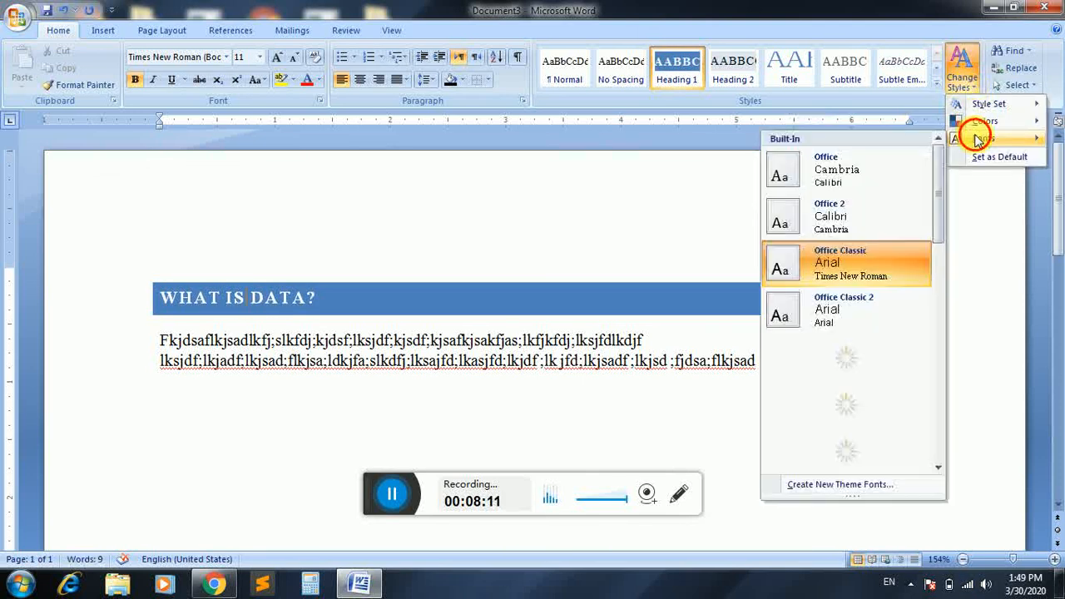
{"action": "left_click", "coordinate": [905, 184]}
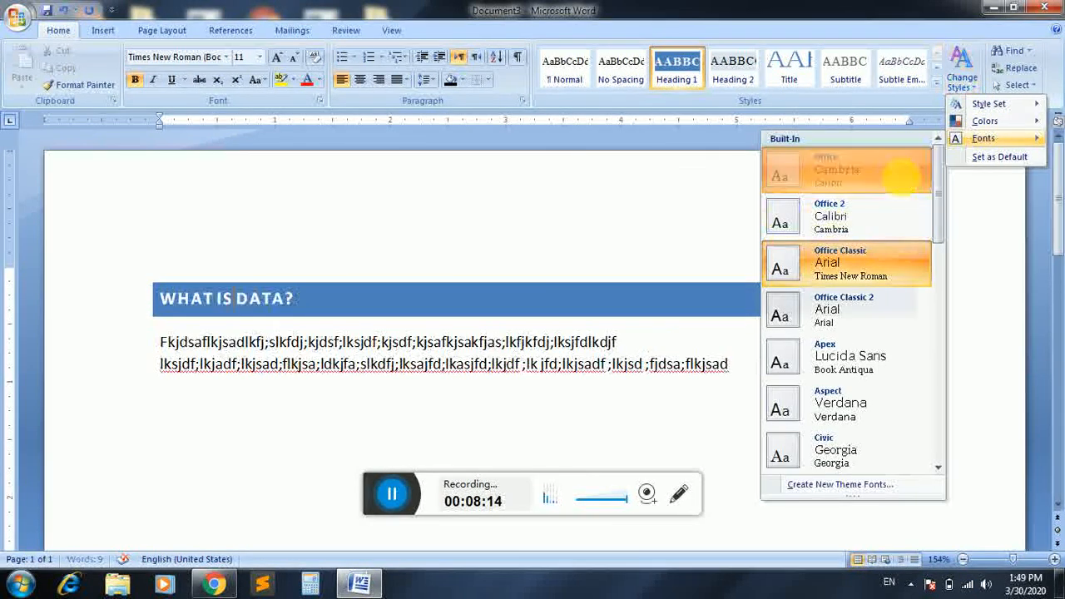